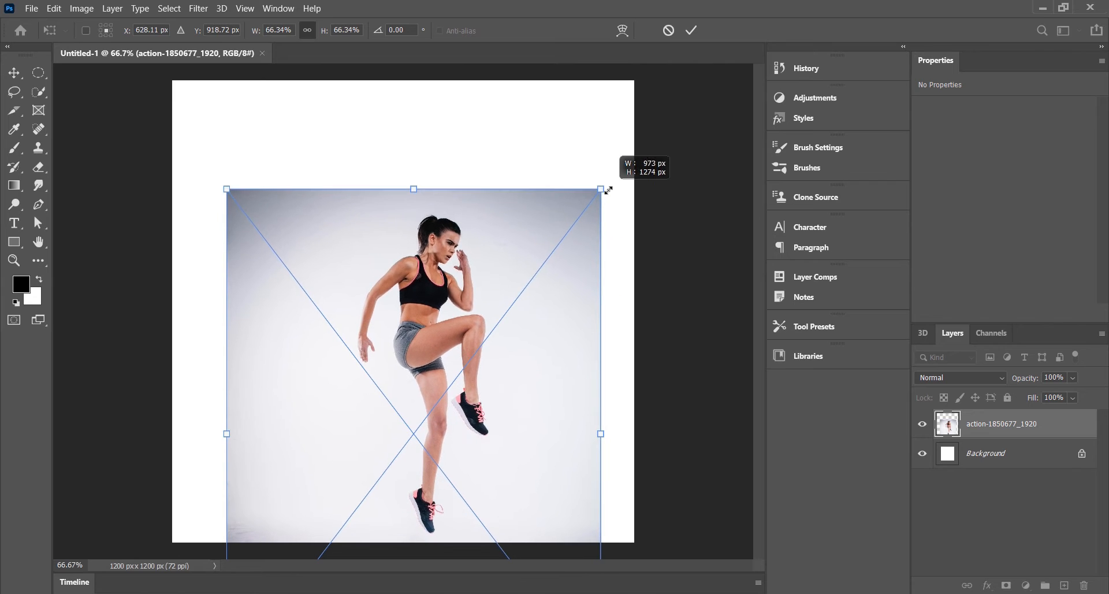
# Position the placed athlete photo centred horizontally in the lower part of the canvas at about X 600 px, Y 943 px.
pyautogui.moveTo(554, 324); pyautogui.dragTo(551, 334)
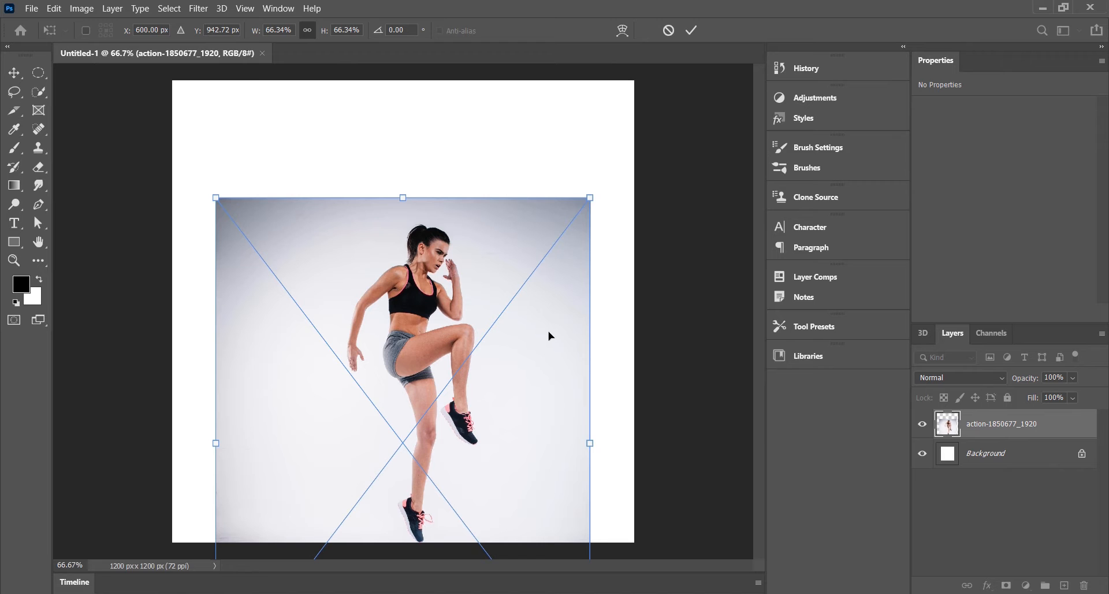
pyautogui.click(691, 30)
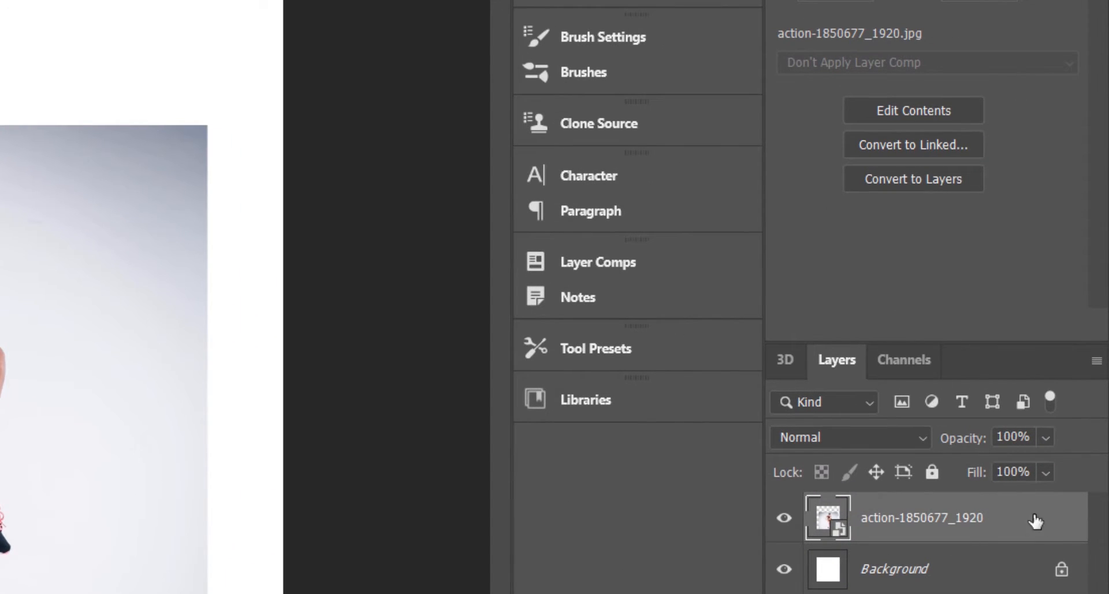
# Rasterize the athlete photo layer and remove its background.
pyautogui.rightClick(972, 524)
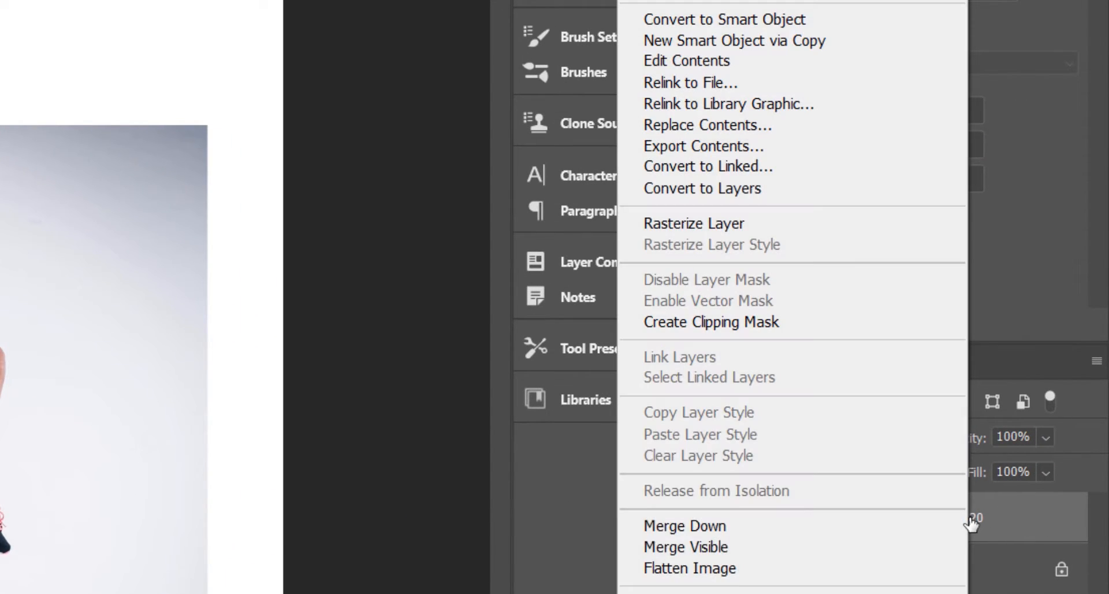
pyautogui.click(757, 227)
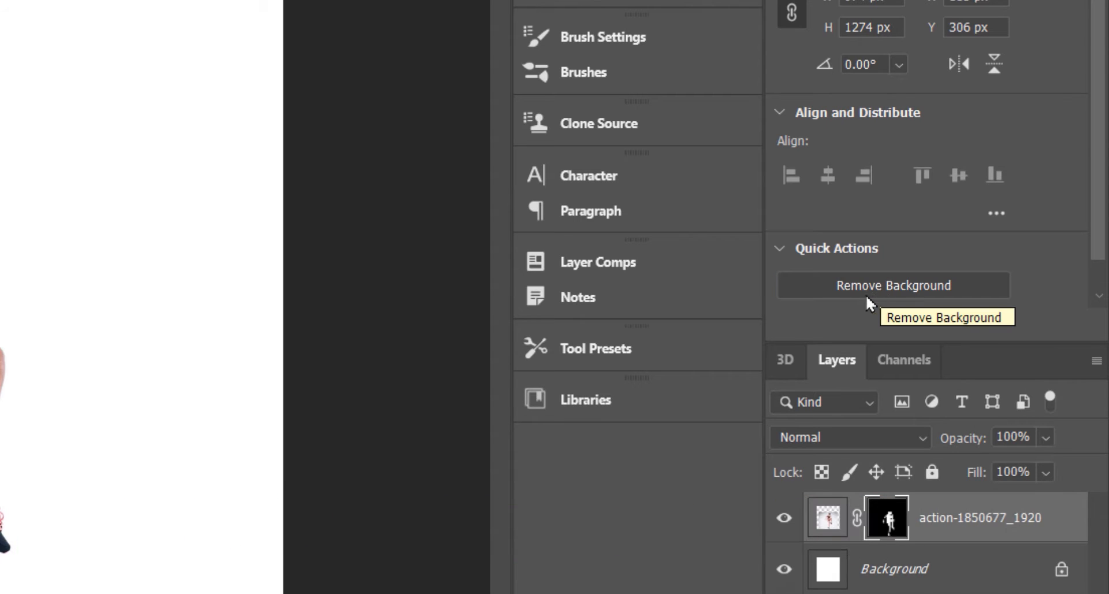
# Convert the masked athlete layer to a Smart Object and duplicate it.
pyautogui.rightClick(930, 519)
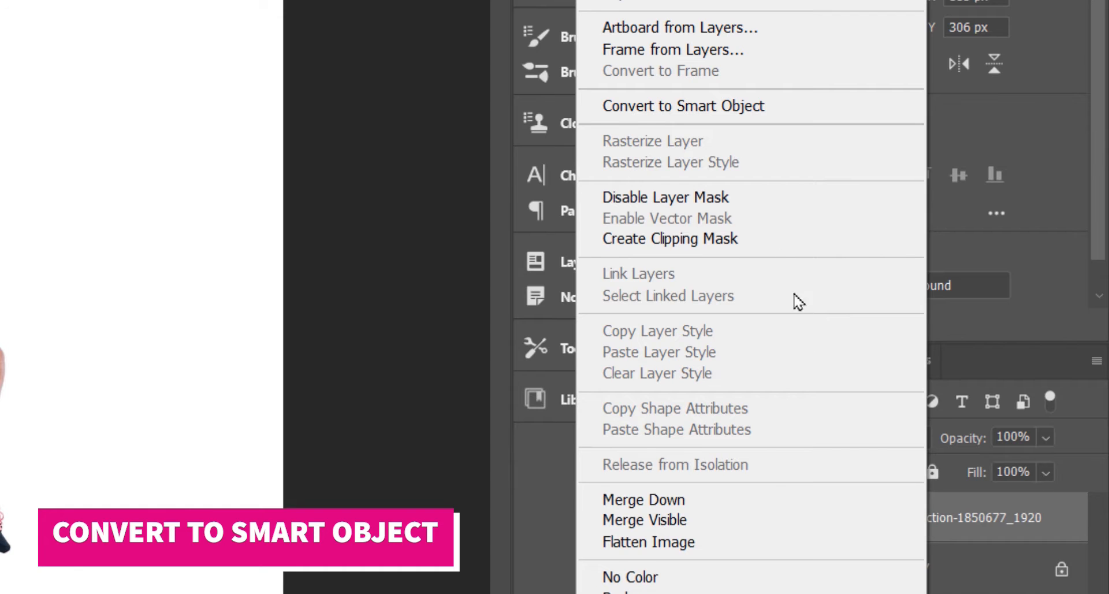
pyautogui.click(757, 111)
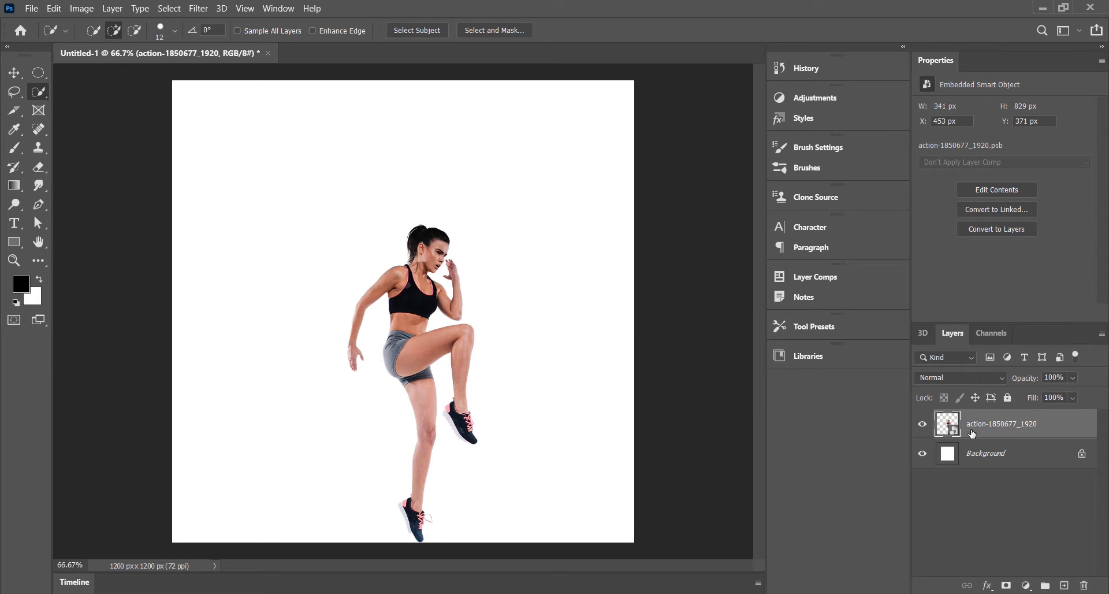
pyautogui.hotkey('ctrl', 'j')
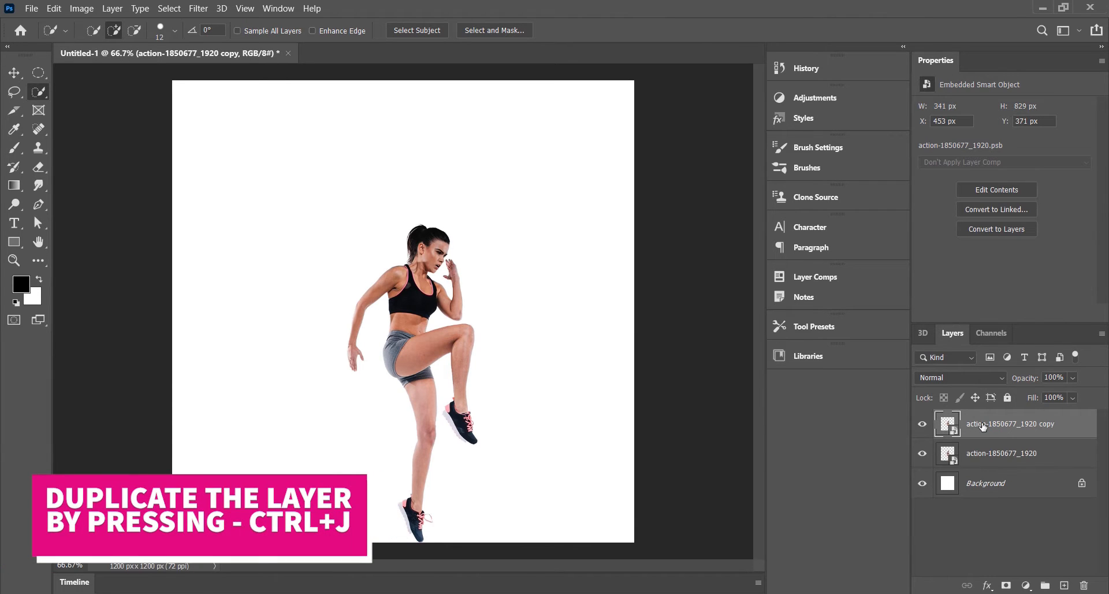
# Apply a black Color Overlay layer style to the duplicated athlete layer.
pyautogui.click(988, 586)
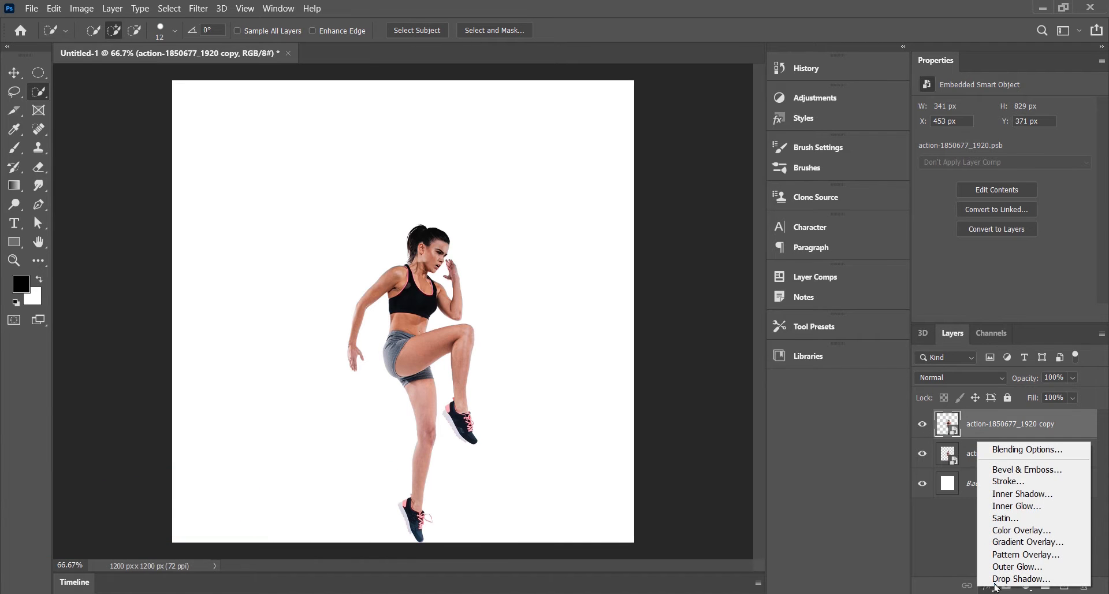
pyautogui.click(1020, 529)
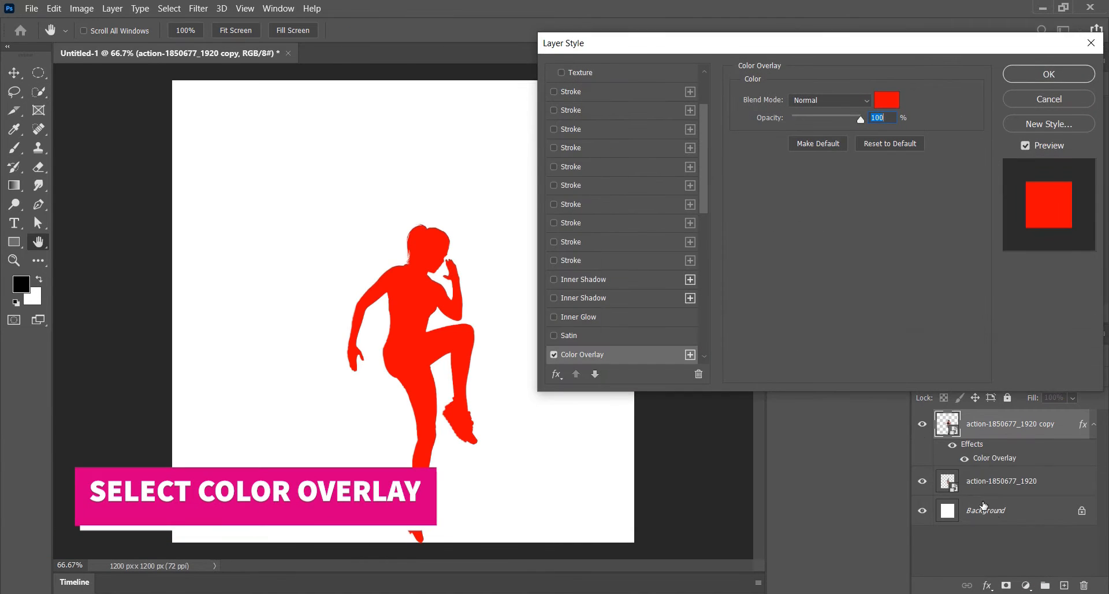
pyautogui.click(887, 100)
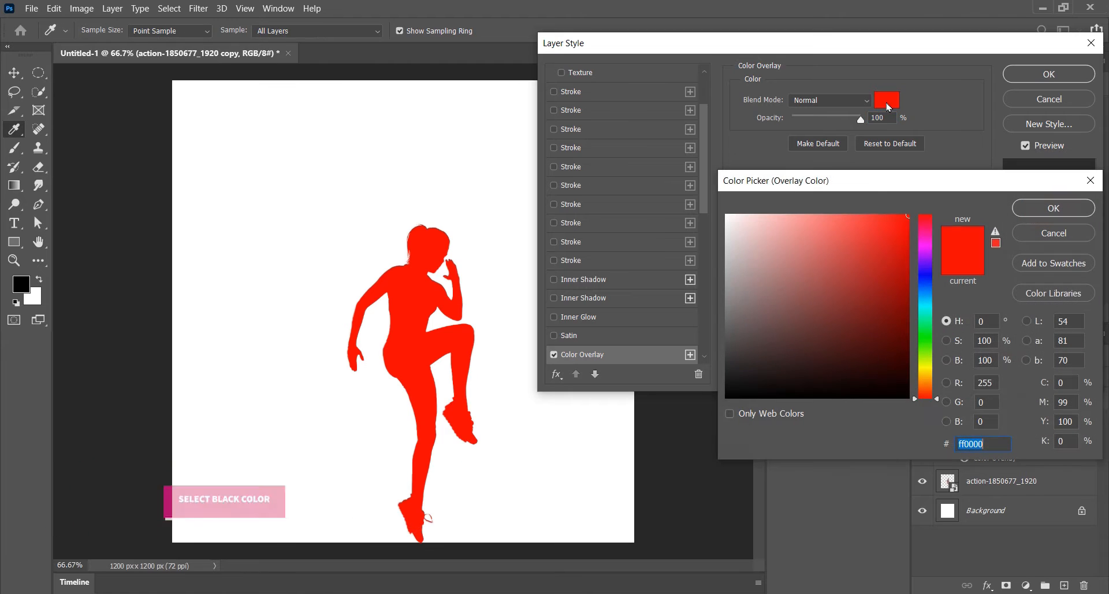
pyautogui.moveTo(849, 223)
pyautogui.mouseDown()
pyautogui.moveTo(804, 262)
pyautogui.moveTo(734, 393)
pyautogui.mouseUp()
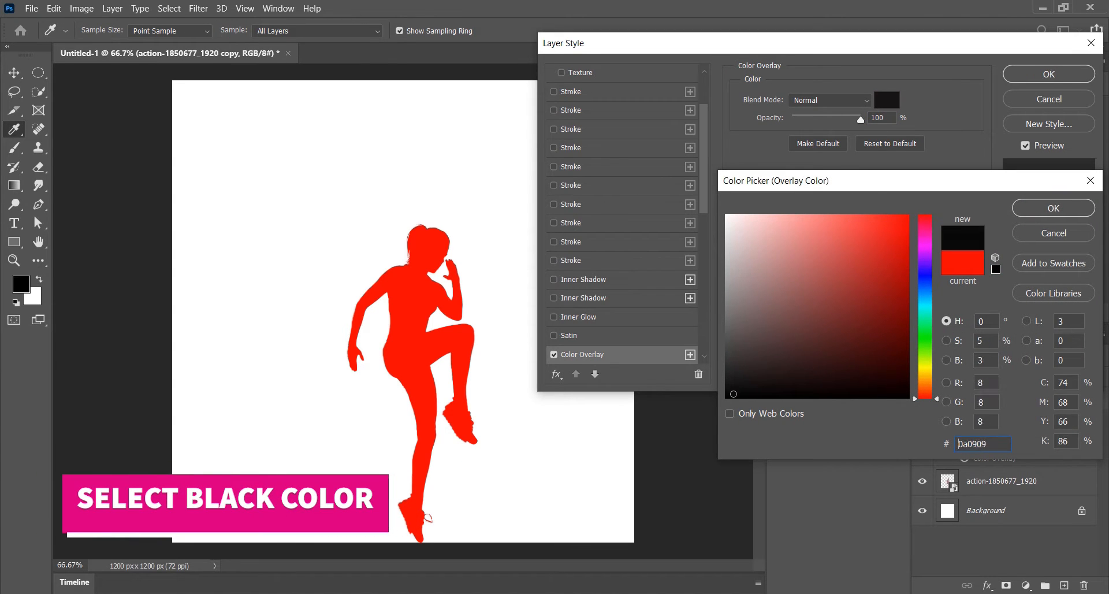
pyautogui.click(1031, 216)
pyautogui.click(1027, 77)
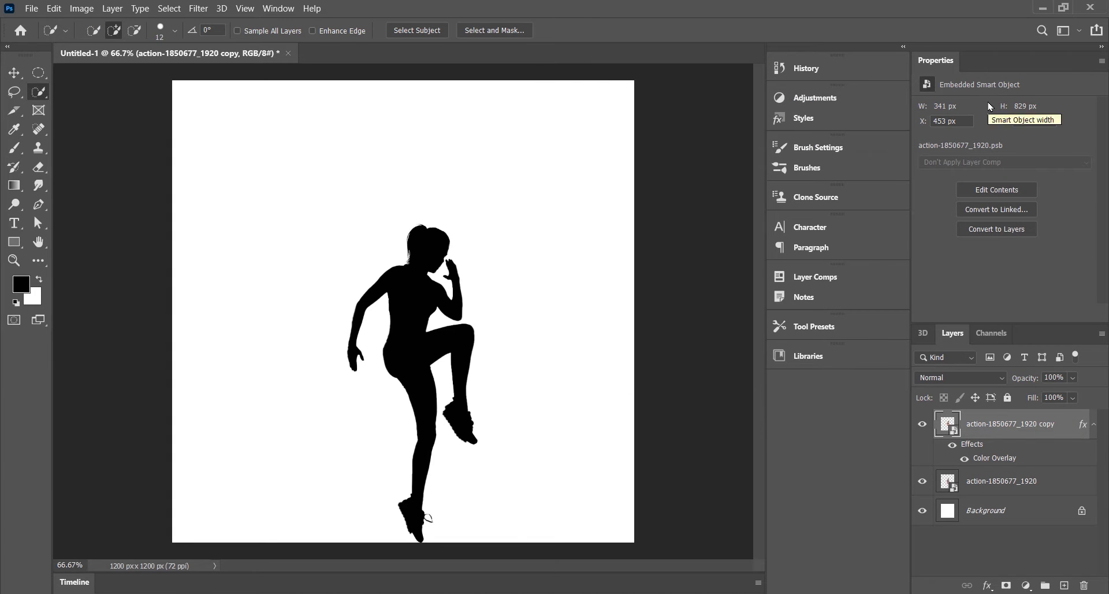
# Skew the black silhouette so its head leans to the right of the athlete, and move its layer below the original athlete layer.
pyautogui.hotkey('ctrl', 't')
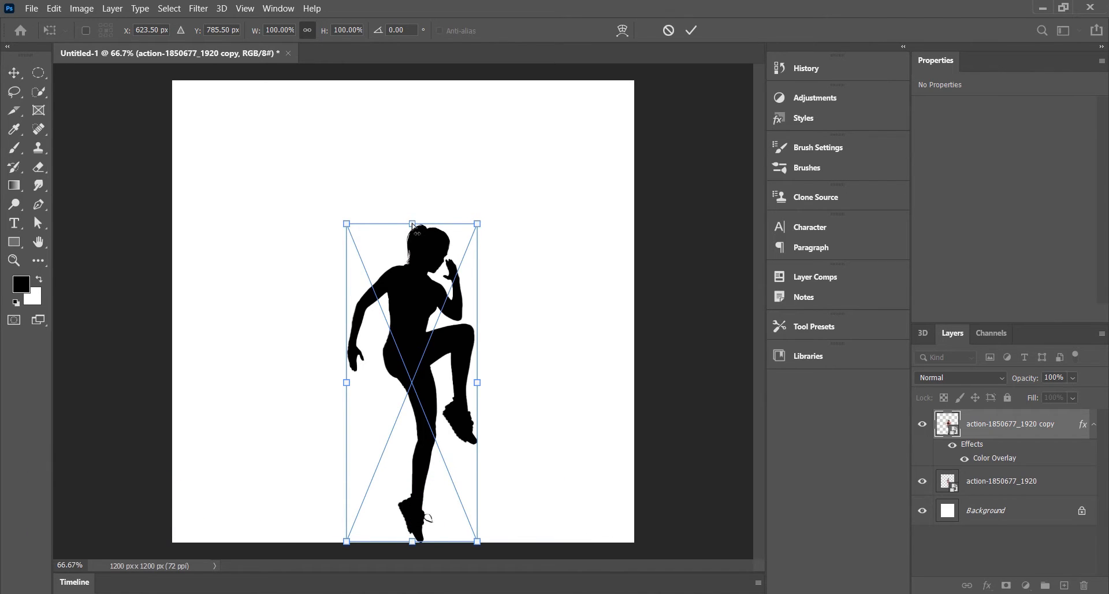
pyautogui.moveTo(413, 226); pyautogui.dragTo(490, 221)
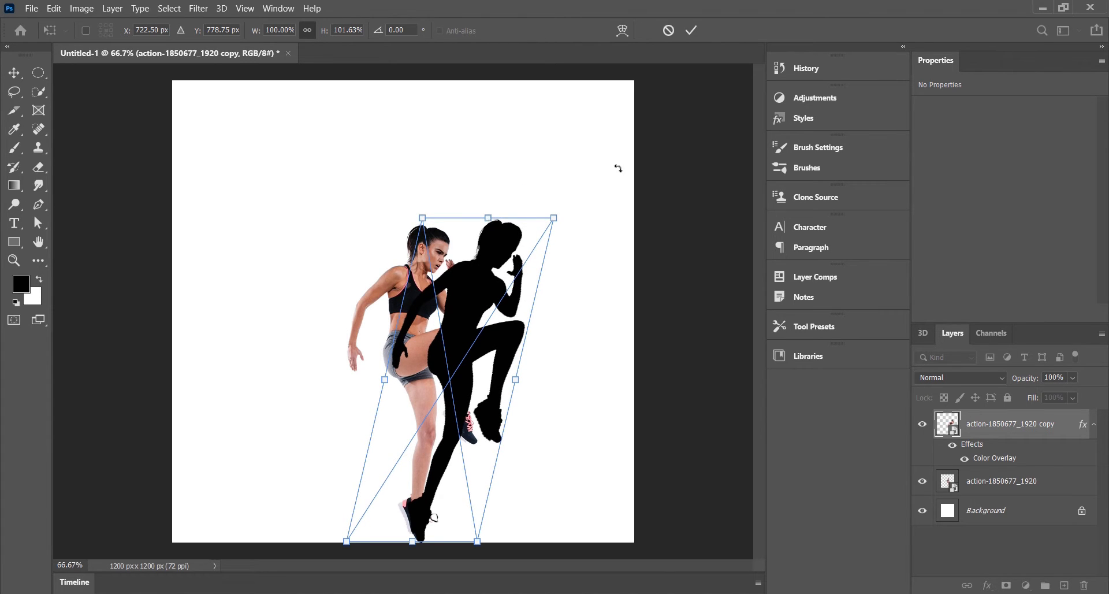
pyautogui.click(692, 32)
pyautogui.moveTo(989, 435); pyautogui.dragTo(976, 485)
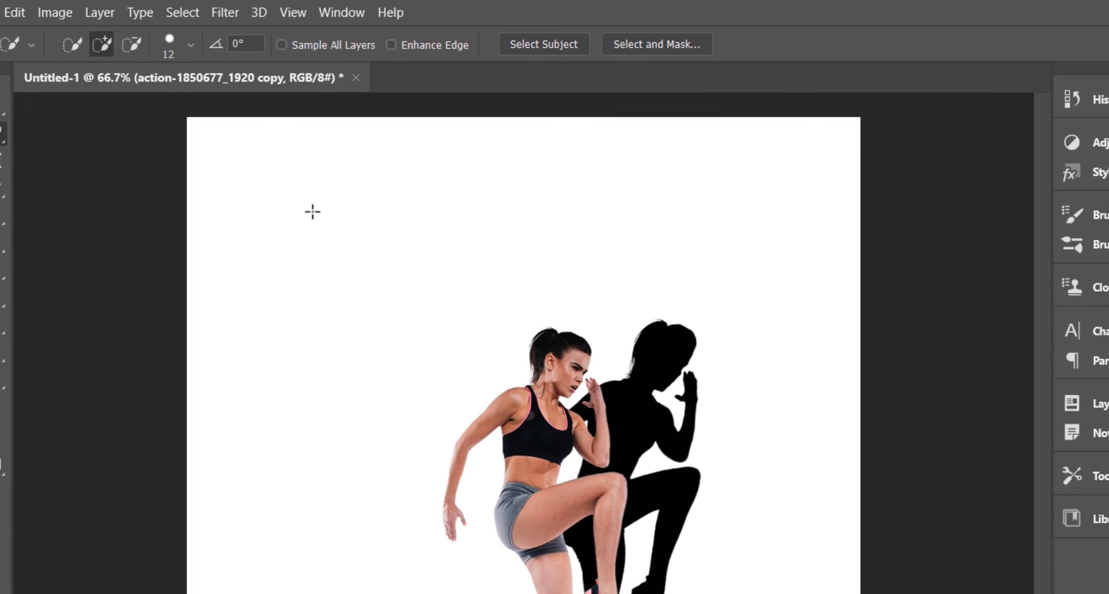
# Apply a Gaussian Blur with a 16.6-pixel radius to the silhouette layer.
pyautogui.click(227, 16)
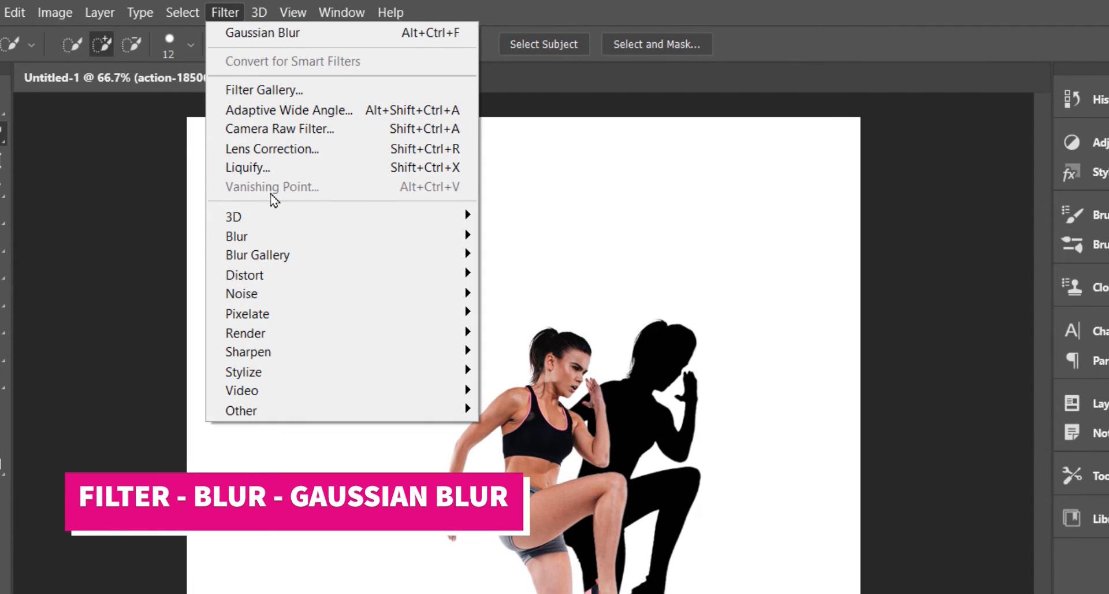
pyautogui.moveTo(283, 238)
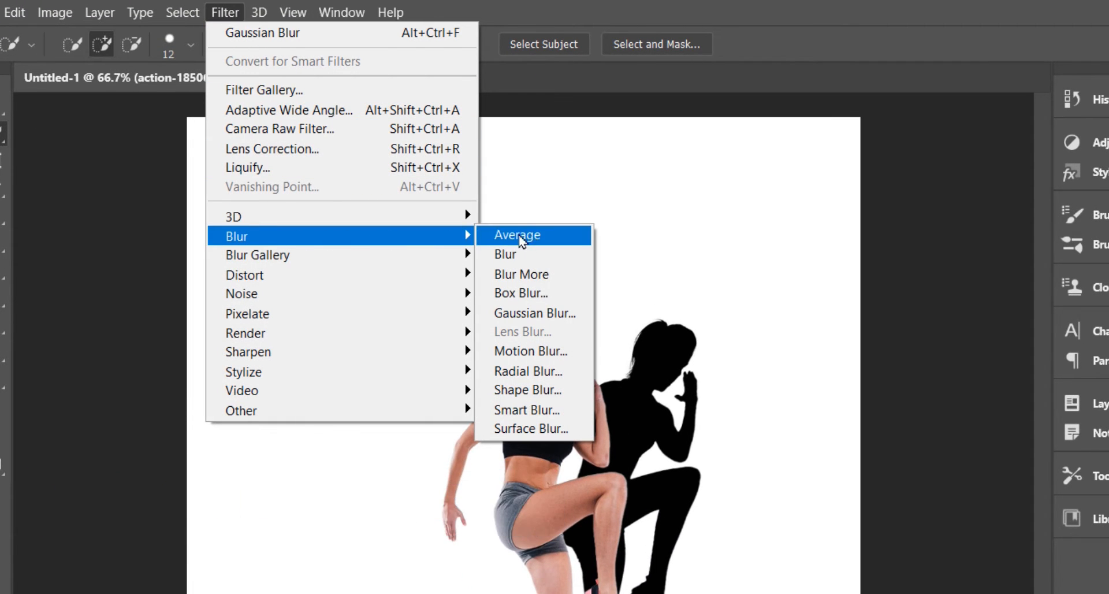
pyautogui.click(540, 317)
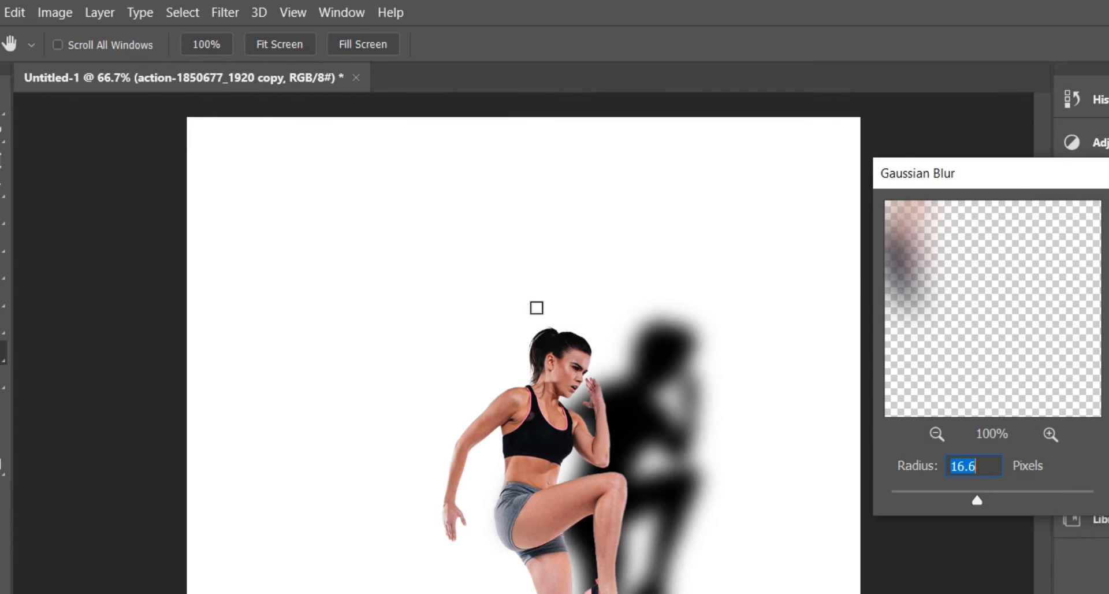
pyautogui.moveTo(976, 502); pyautogui.dragTo(977, 502)
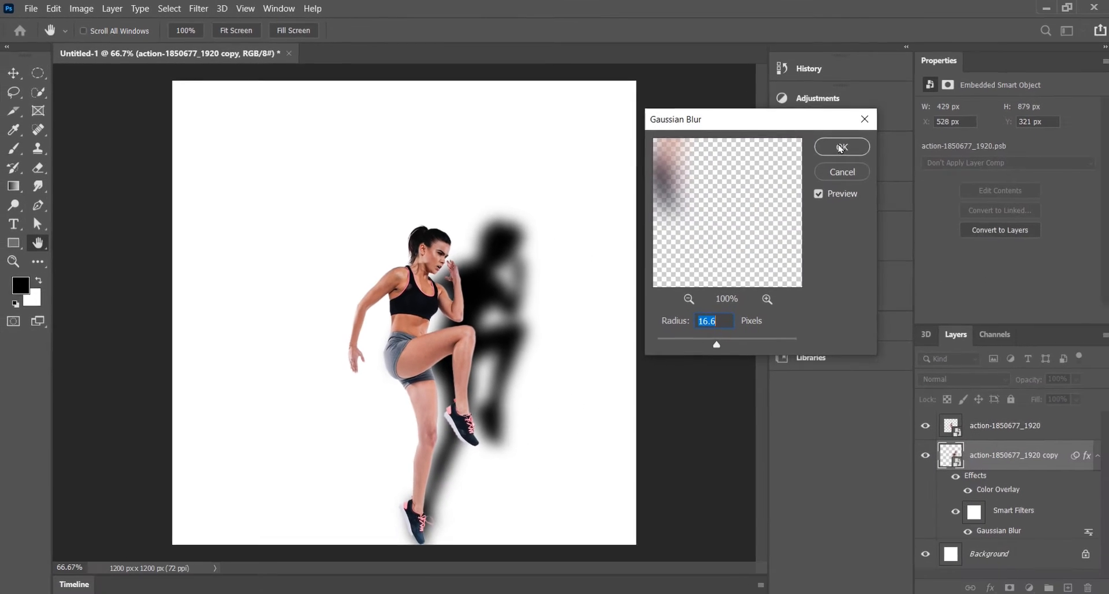
pyautogui.click(837, 149)
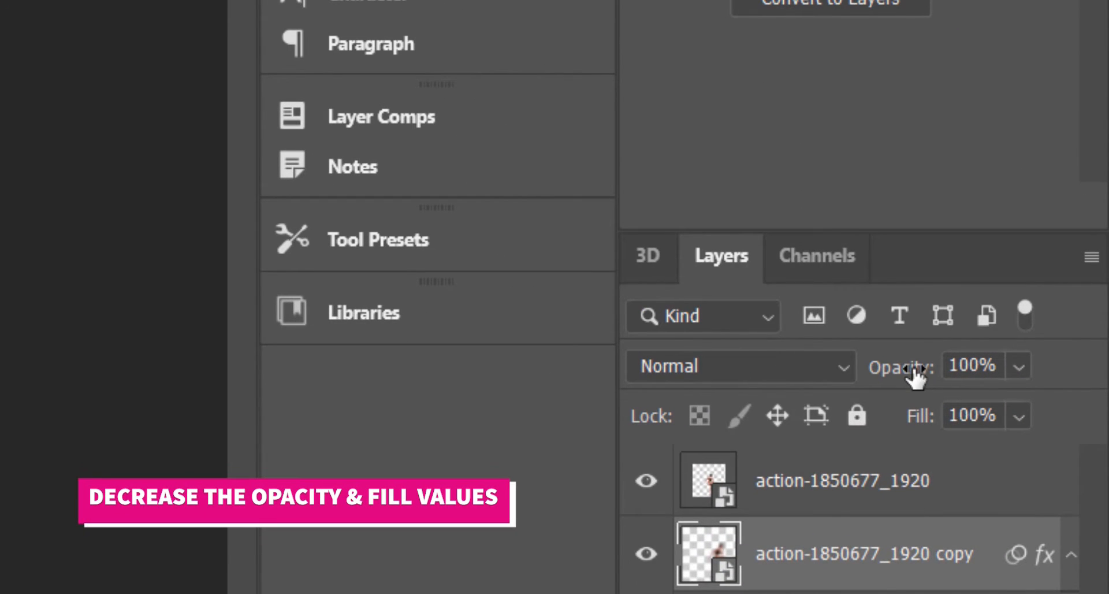
# Reduce the shadow layer's opacity to 55% and its fill to 66%.
pyautogui.moveTo(916, 375)
pyautogui.mouseDown()
pyautogui.moveTo(873, 371)
pyautogui.moveTo(899, 378)
pyautogui.mouseUp()
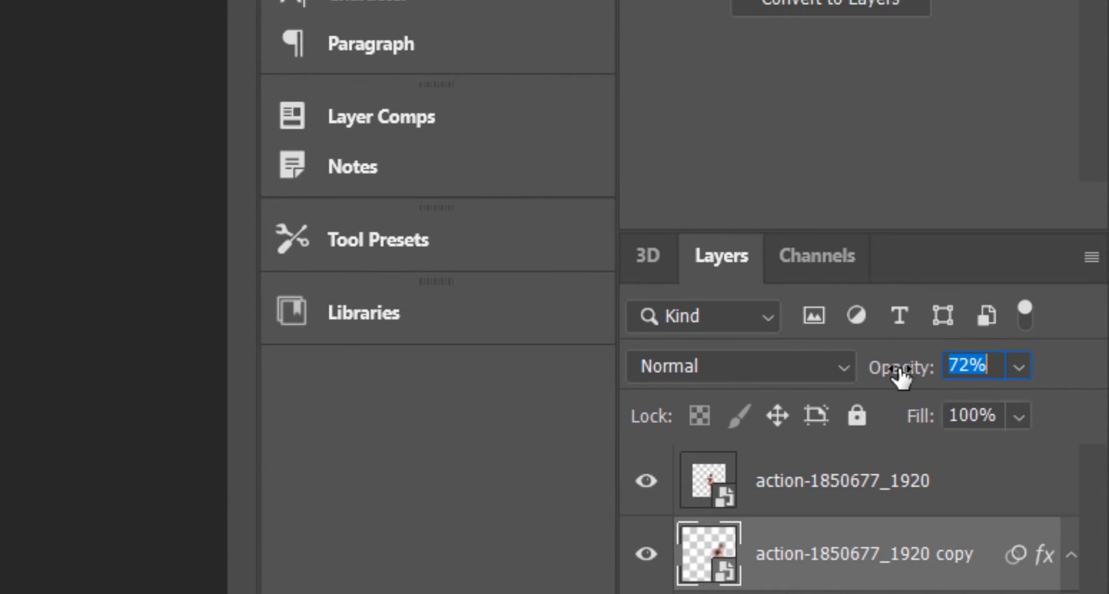
pyautogui.moveTo(926, 428); pyautogui.dragTo(899, 428)
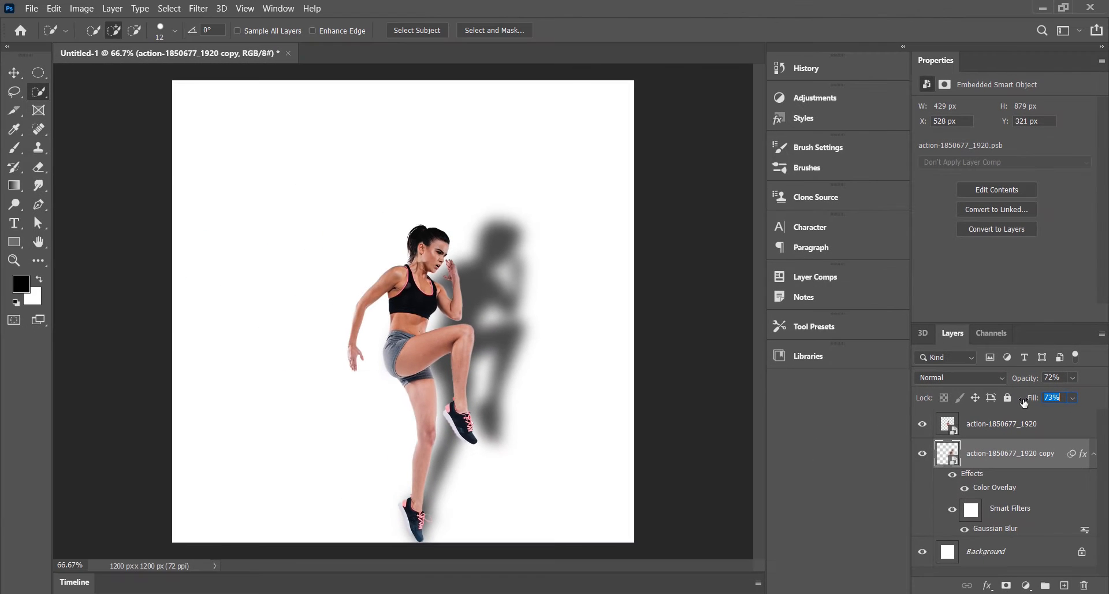
pyautogui.moveTo(1024, 402); pyautogui.dragTo(1020, 380)
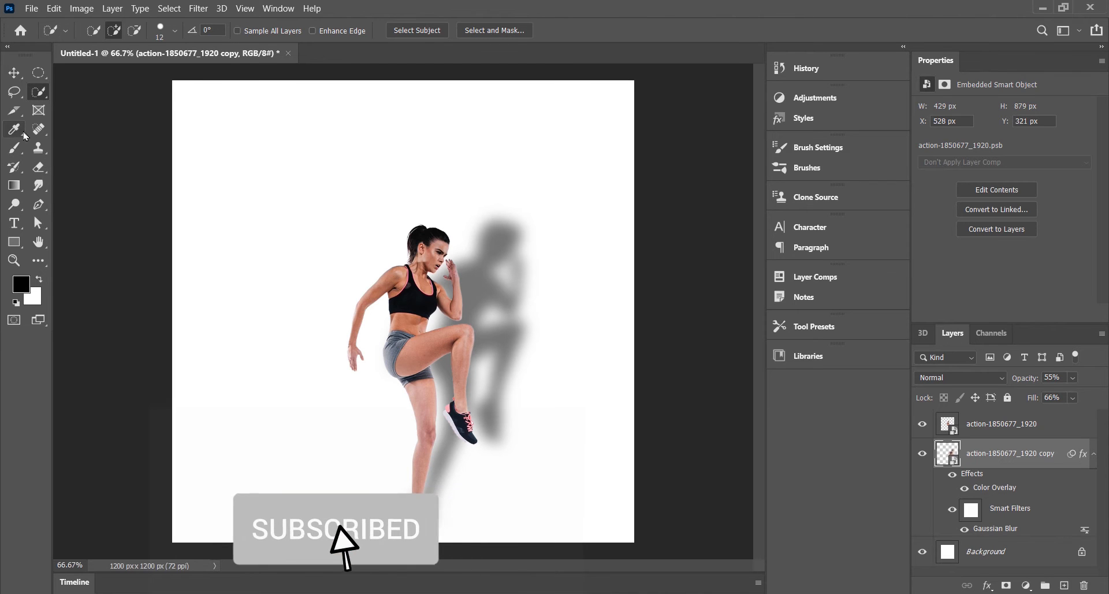
# Add the text SHAPE in black Roboto Black, 201 pt, across the upper canvas above the athlete.
pyautogui.press('t')
pyautogui.moveTo(195, 128); pyautogui.dragTo(565, 256)
pyautogui.write('SHAPE')
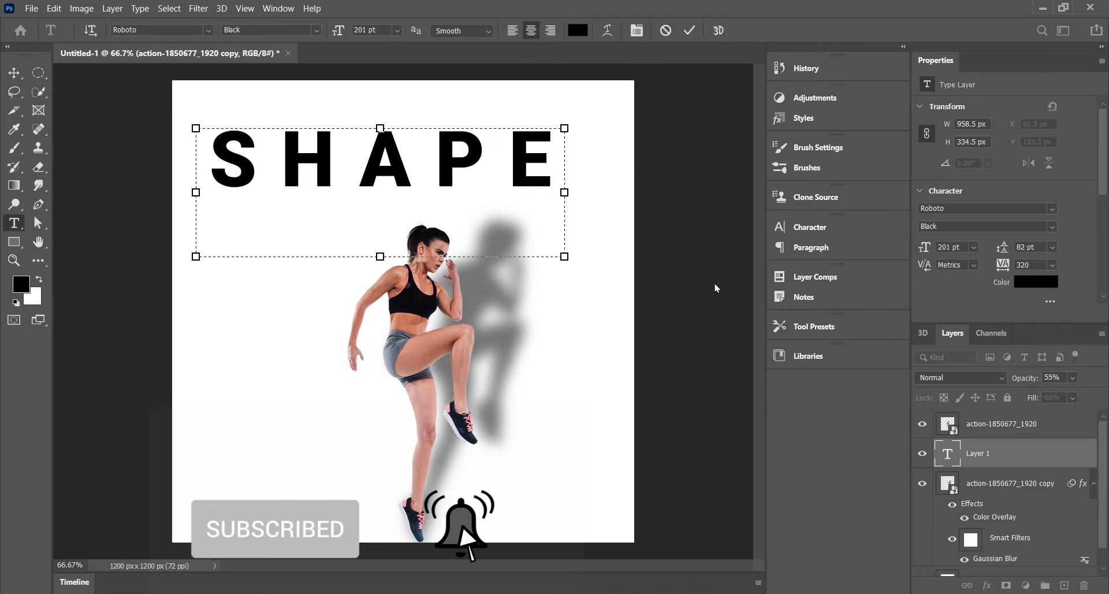
pyautogui.click(689, 30)
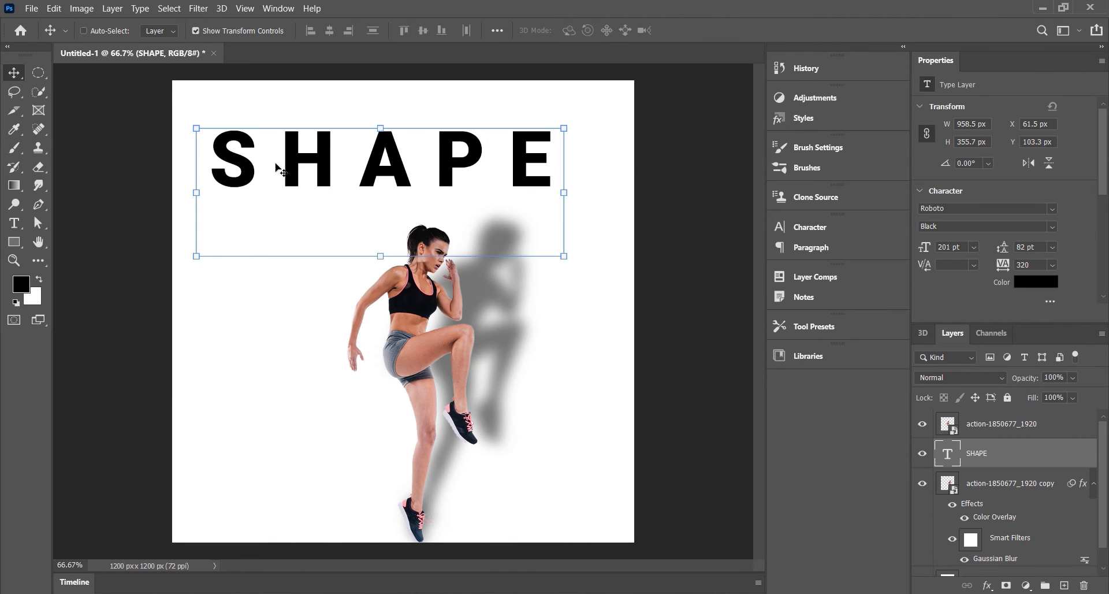
# Duplicate the SHAPE text below itself and change the copy's wording to IT.
pyautogui.moveTo(292, 166); pyautogui.dragTo(313, 319)
pyautogui.doubleClick(291, 258)
pyautogui.write('IT')
pyautogui.click(689, 30)
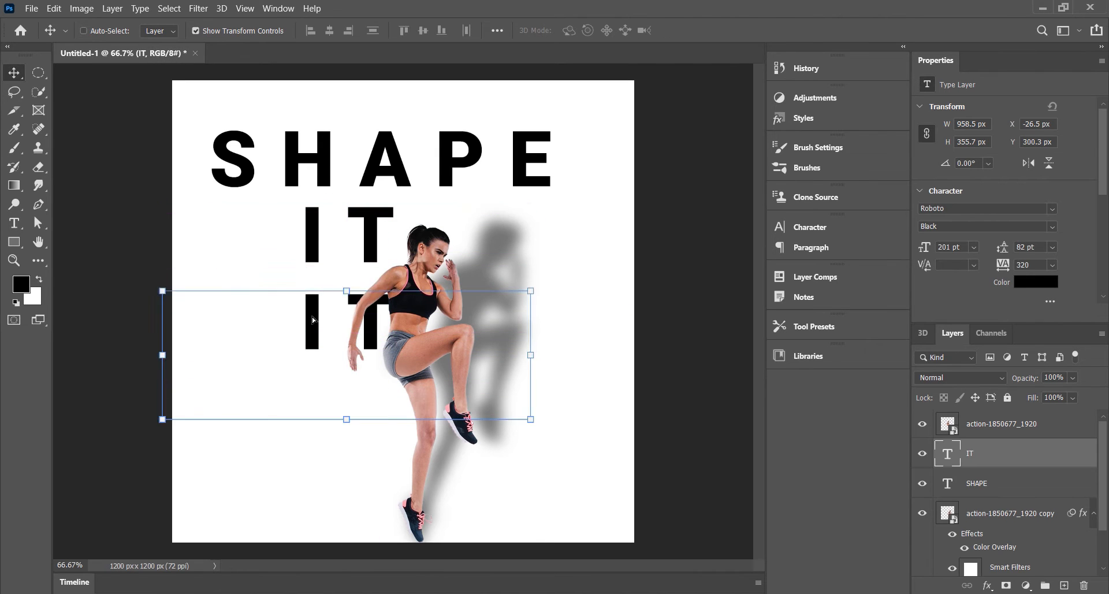
# Replace the wording of the lower duplicate of the IT text with UP.
pyautogui.doubleClick(312, 320)
pyautogui.write('UP')
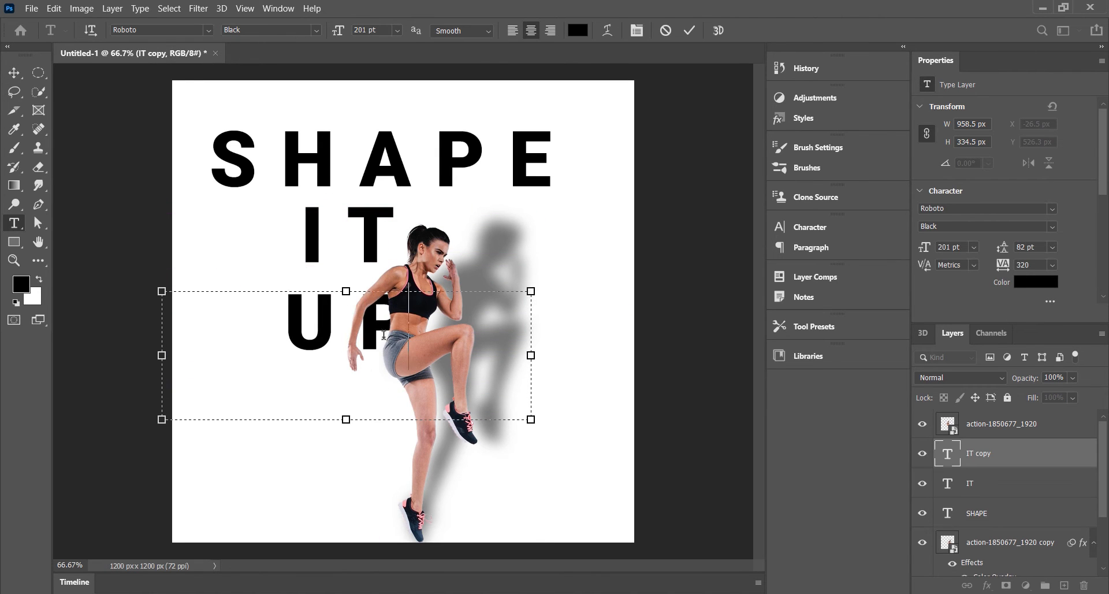
pyautogui.hotkey('ctrl', 'Return')
# Change the colour of the IT text to red, ff0000.
pyautogui.doubleClick(347, 249)
pyautogui.click(1036, 282)
pyautogui.write('ff0000')
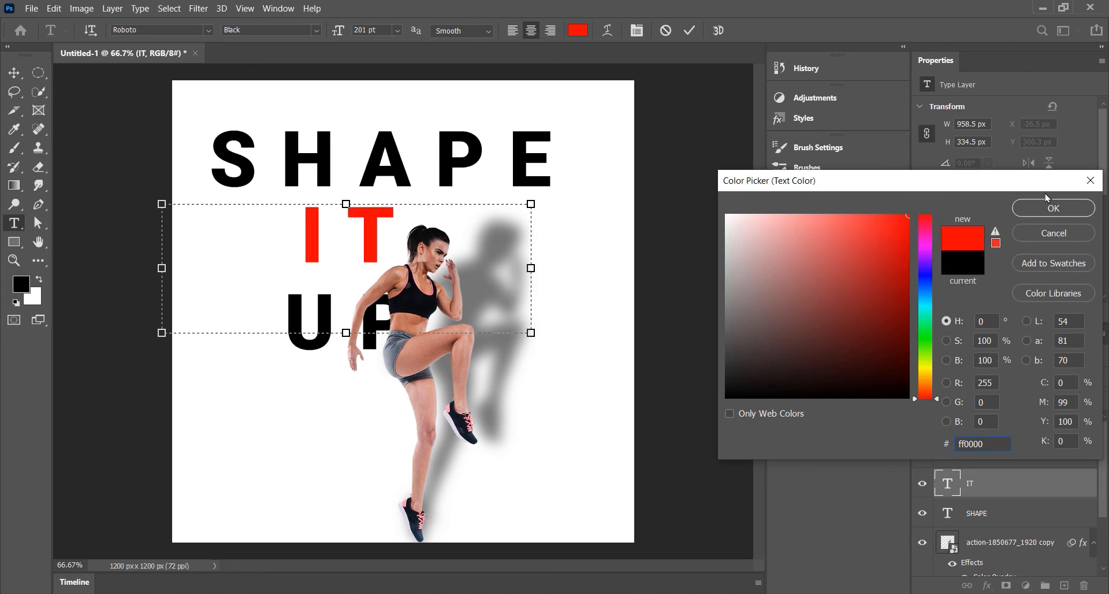
pyautogui.click(1048, 206)
pyautogui.hotkey('ctrl', 'Return')
# Increase the SHAPE text's font size to 218 pt.
pyautogui.press('v')
pyautogui.doubleClick(474, 170)
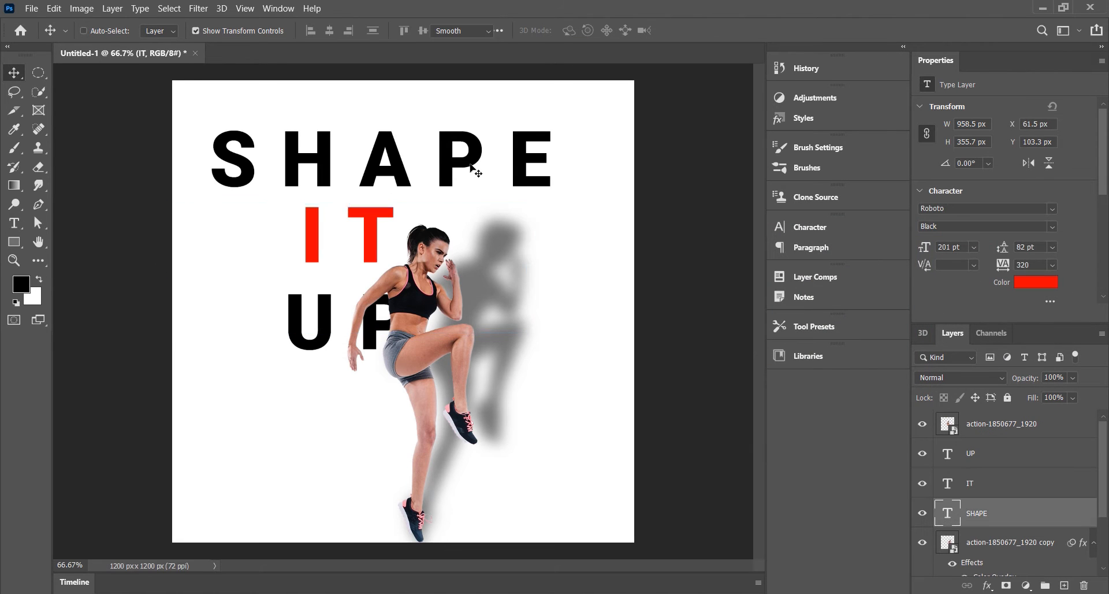
pyautogui.moveTo(335, 30); pyautogui.dragTo(346, 30)
pyautogui.click(689, 30)
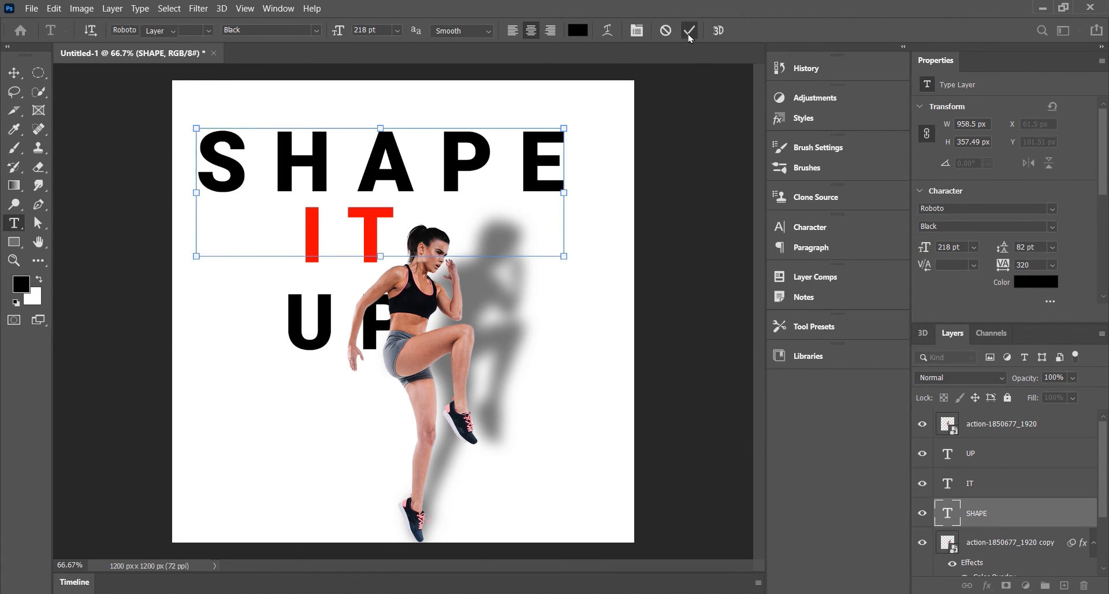
# Rotate the SHAPE text to about -13.66° so it rises toward the canvas's right side.
pyautogui.press('v')
pyautogui.moveTo(574, 272); pyautogui.dragTo(486, 210)
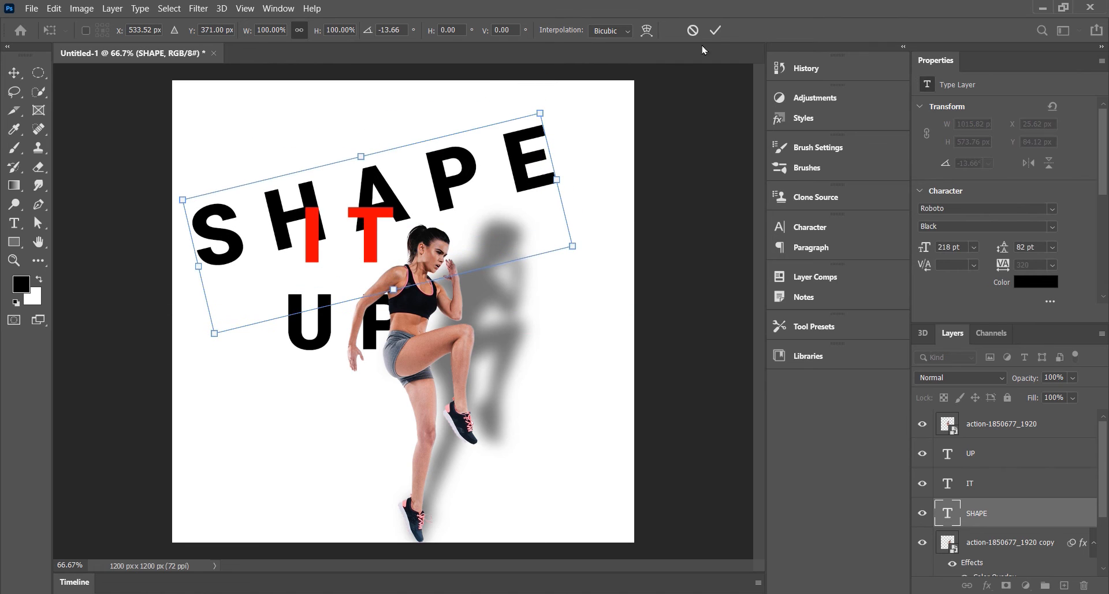
pyautogui.click(715, 30)
# Move the red IT text below SHAPE and rotate it to about -14.98° beside the athlete's shoulder.
pyautogui.moveTo(373, 237); pyautogui.dragTo(315, 273)
pyautogui.hotkey('ctrl', 'z')
pyautogui.keyDown('ctrl'); pyautogui.click(309, 238); pyautogui.keyUp('ctrl')
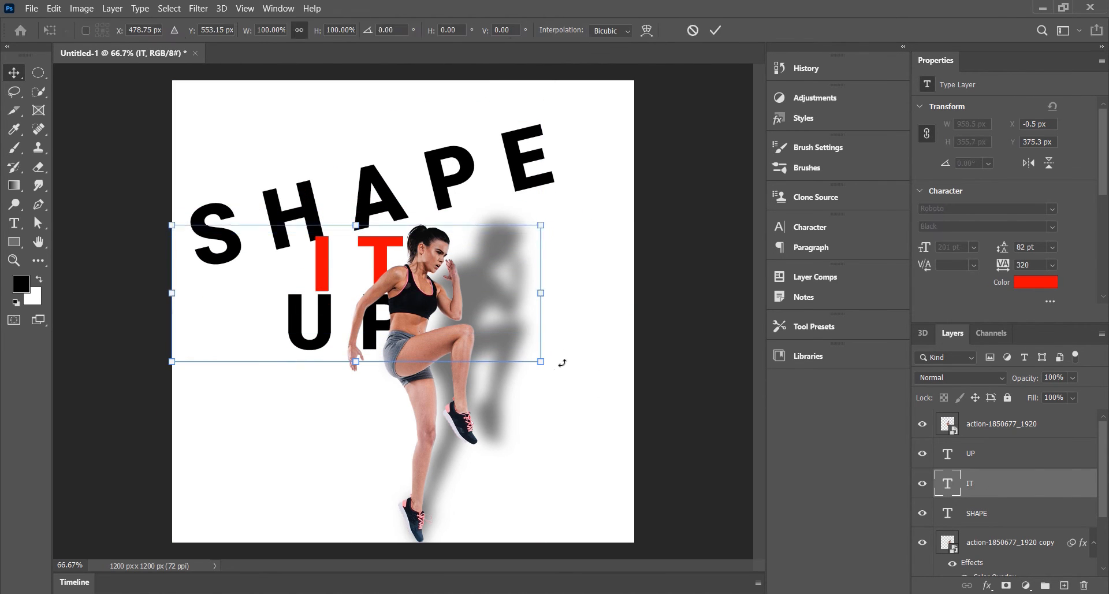
pyautogui.moveTo(564, 364); pyautogui.dragTo(577, 305)
pyautogui.moveTo(366, 278); pyautogui.dragTo(384, 304)
pyautogui.click(715, 31)
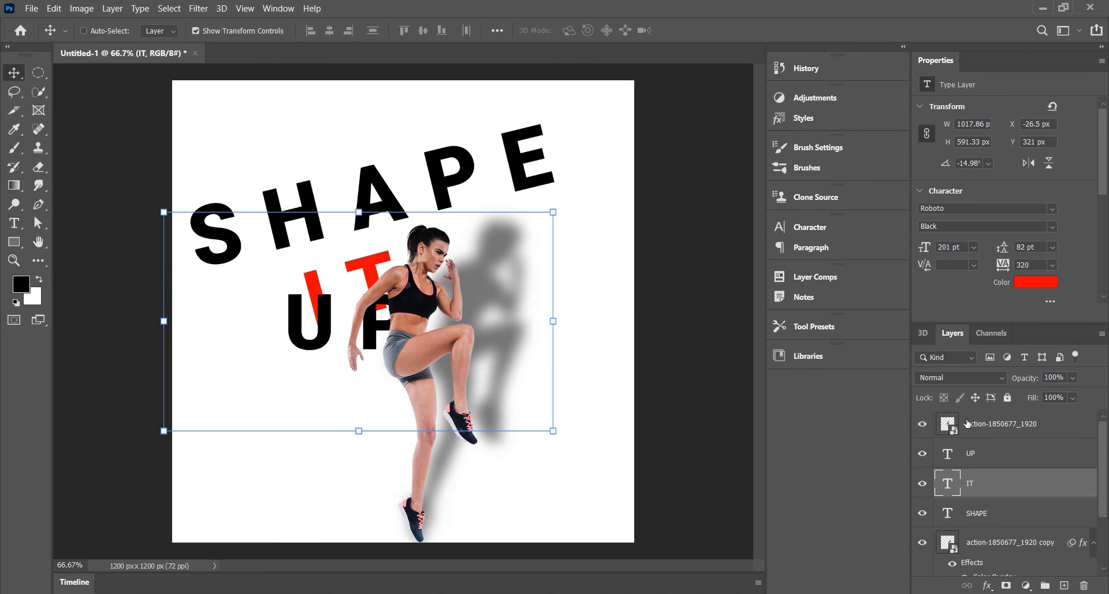
# Move the UP text below the red IT text and rotate it to about -11.94° beside the athlete's hip.
pyautogui.click(976, 453)
pyautogui.moveTo(316, 368); pyautogui.dragTo(327, 432)
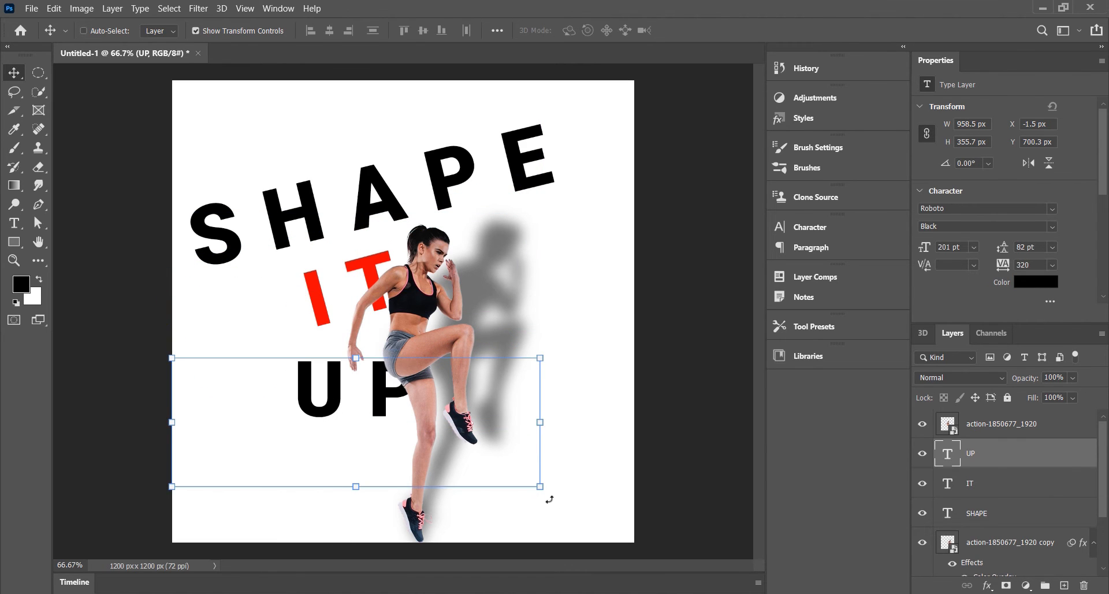
pyautogui.moveTo(549, 499); pyautogui.dragTo(569, 453)
pyautogui.moveTo(385, 403)
pyautogui.mouseDown()
pyautogui.moveTo(521, 394)
pyautogui.moveTo(539, 368)
pyautogui.moveTo(385, 401)
pyautogui.mouseUp()
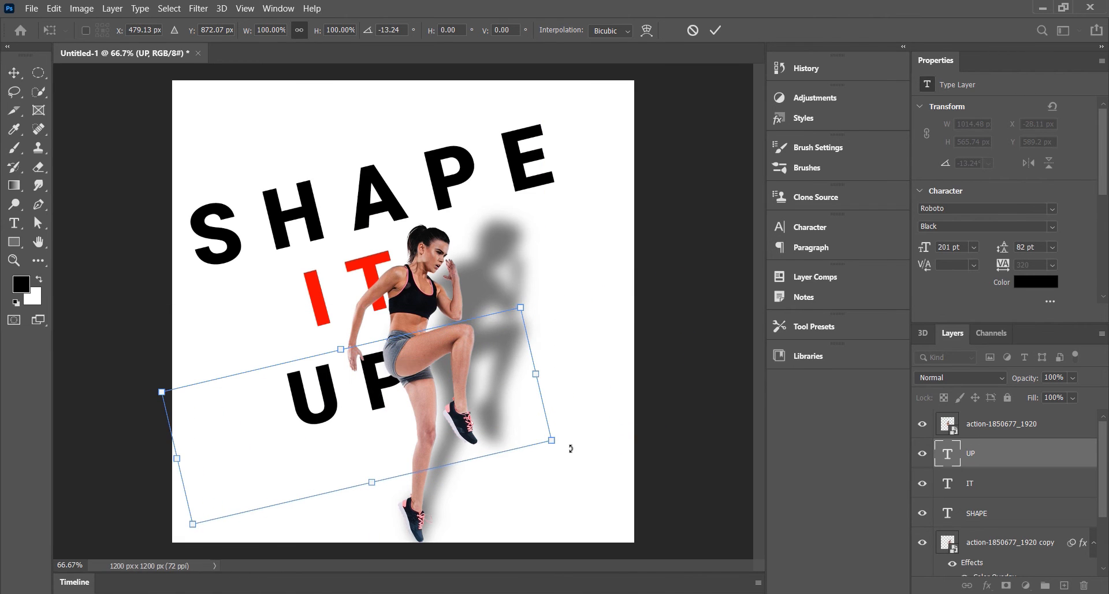
pyautogui.moveTo(571, 448); pyautogui.dragTo(572, 443)
pyautogui.click(715, 30)
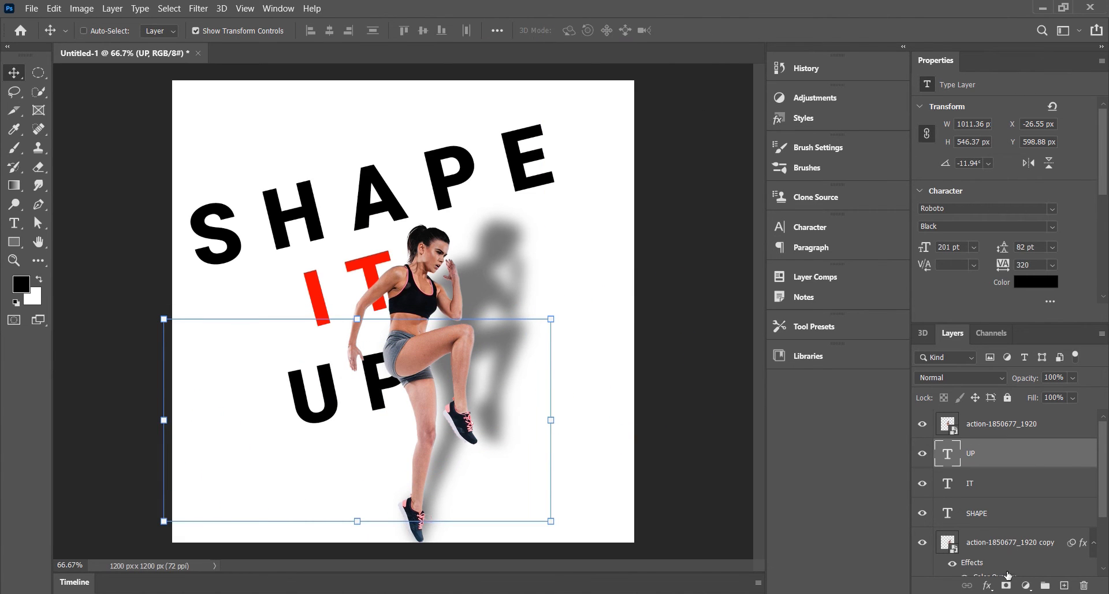
# Add a Color Lookup adjustment layer above the athlete layer with the Moonlight.3DL 3D LUT.
pyautogui.click(1002, 424)
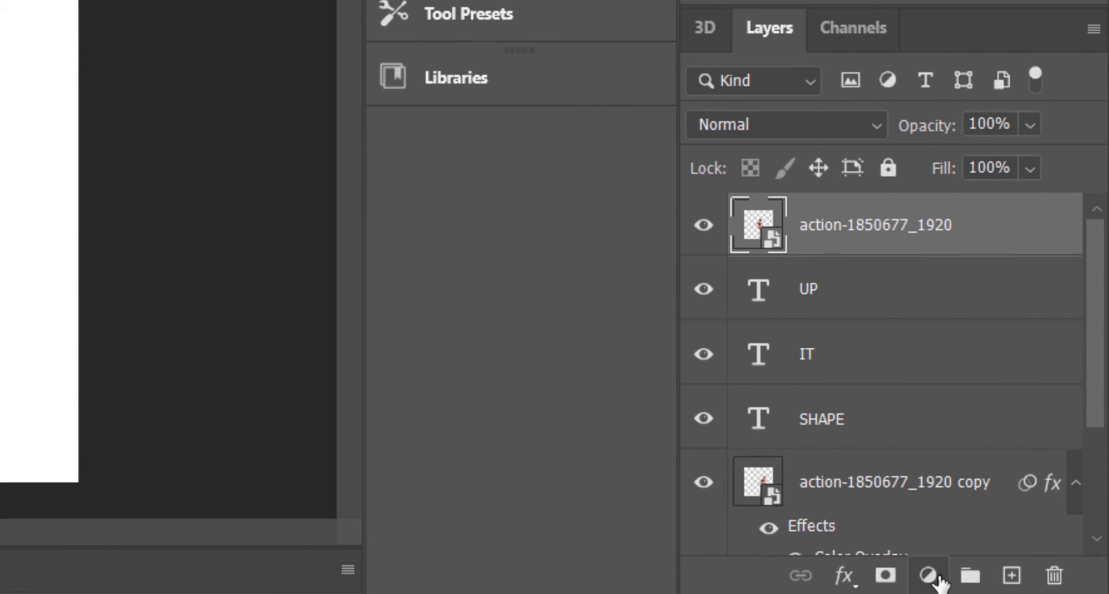
pyautogui.click(928, 574)
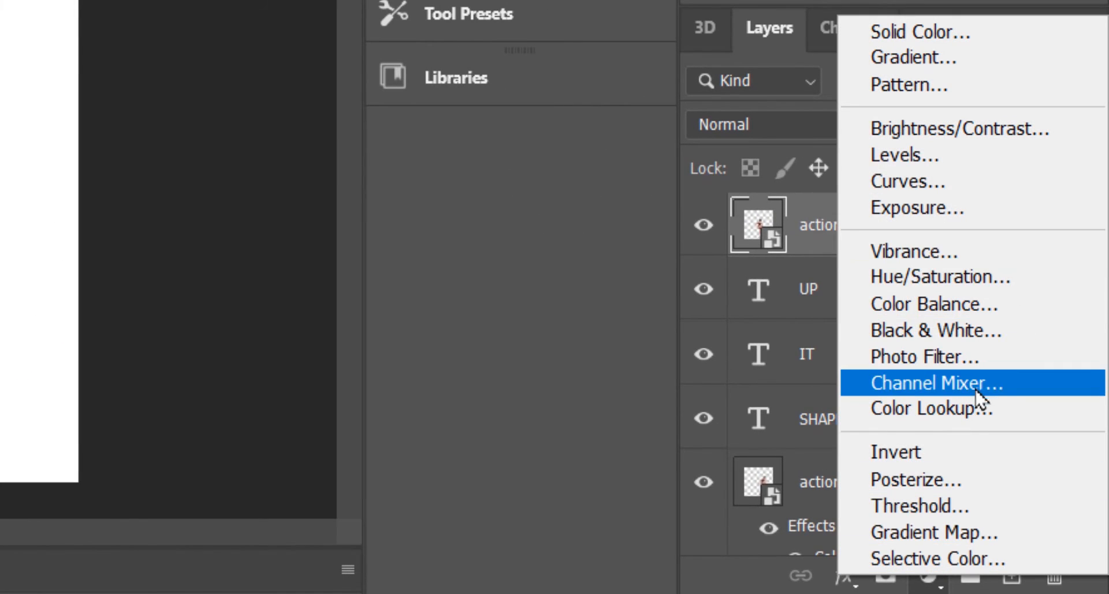
pyautogui.click(978, 409)
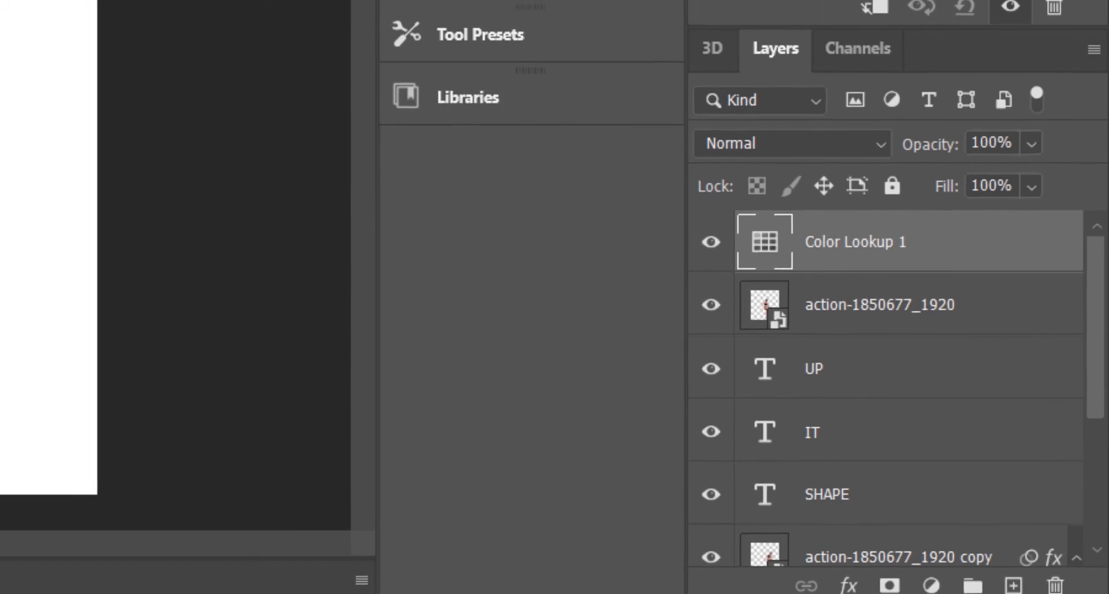
pyautogui.click(966, 71)
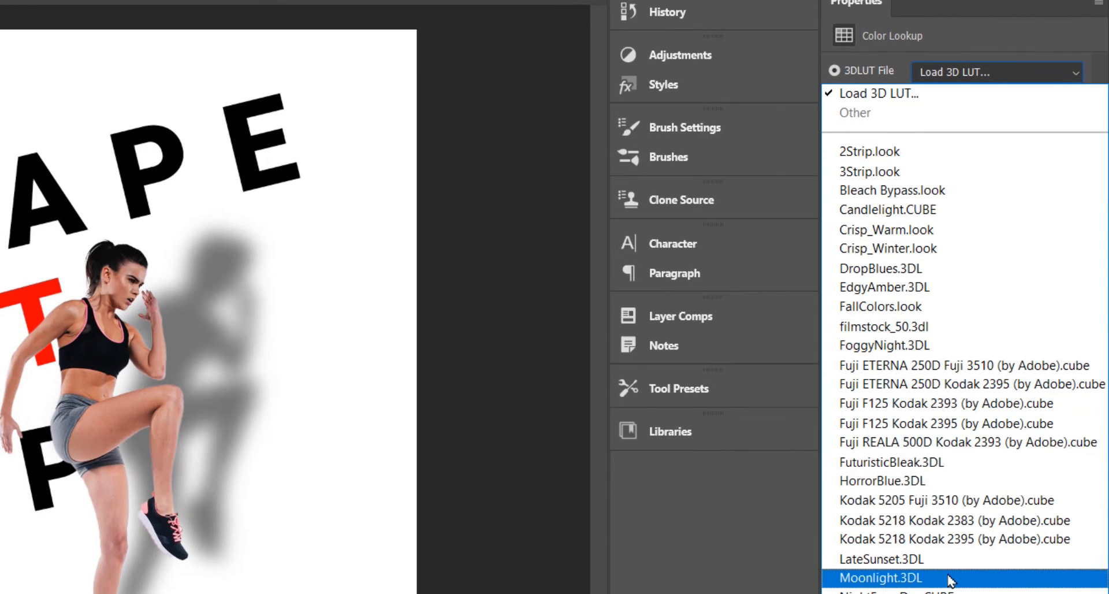
pyautogui.click(950, 577)
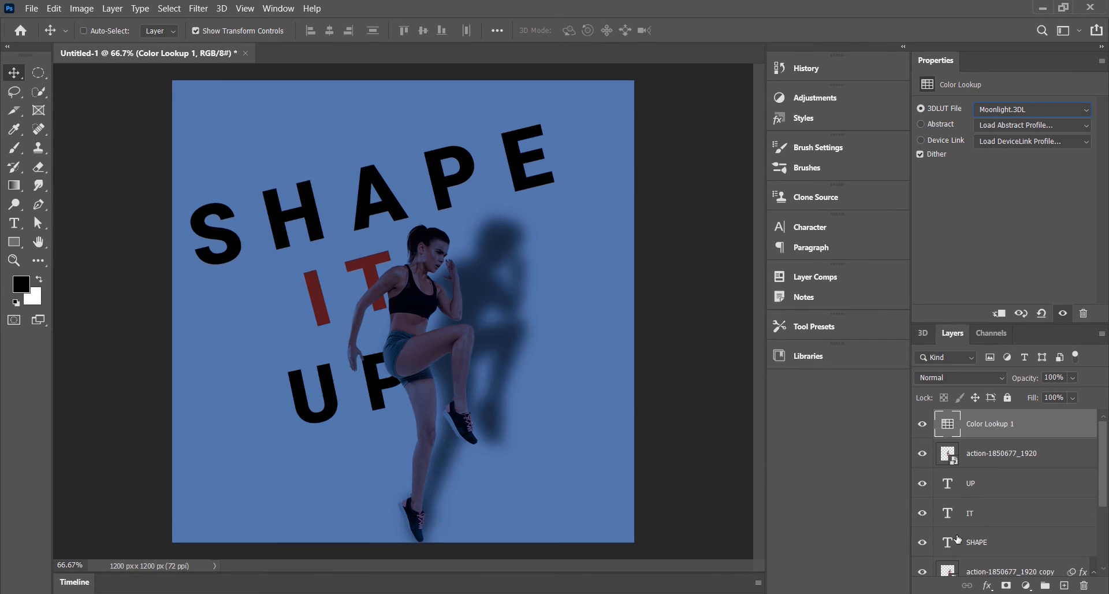
# Add a layer mask to the Color Lookup adjustment and ready the Soft Round brush at 800 px and 0% hardness.
pyautogui.click(1006, 586)
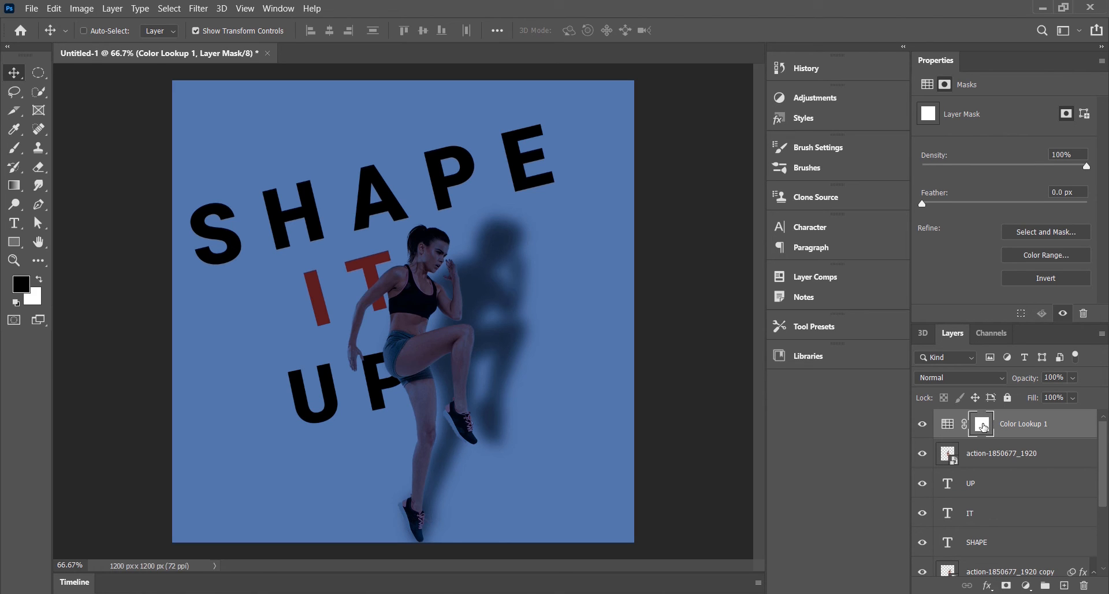
pyautogui.click(14, 148)
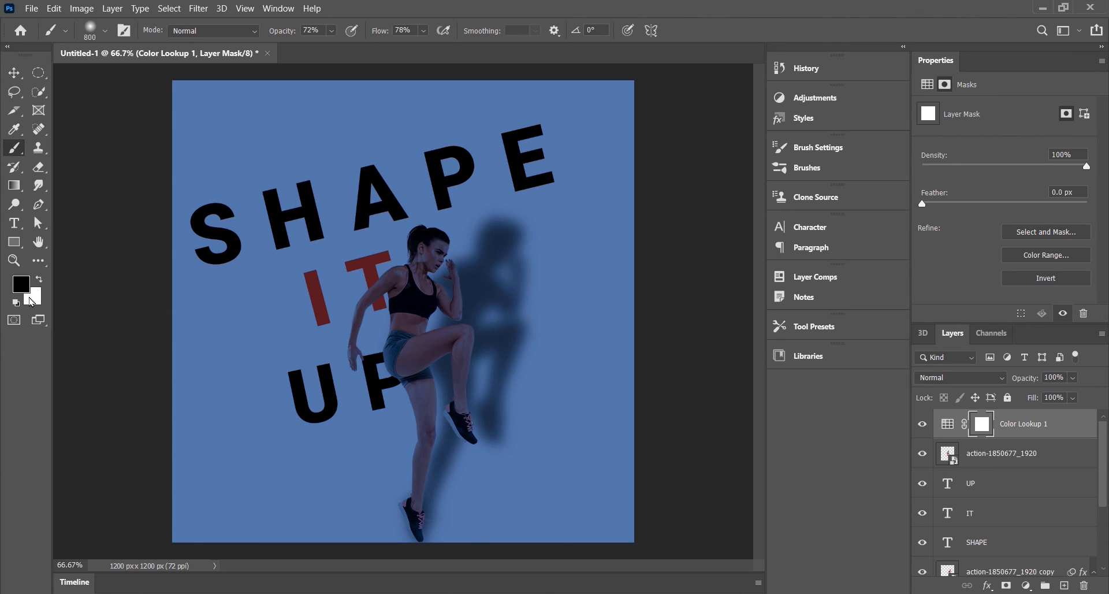
pyautogui.click(97, 35)
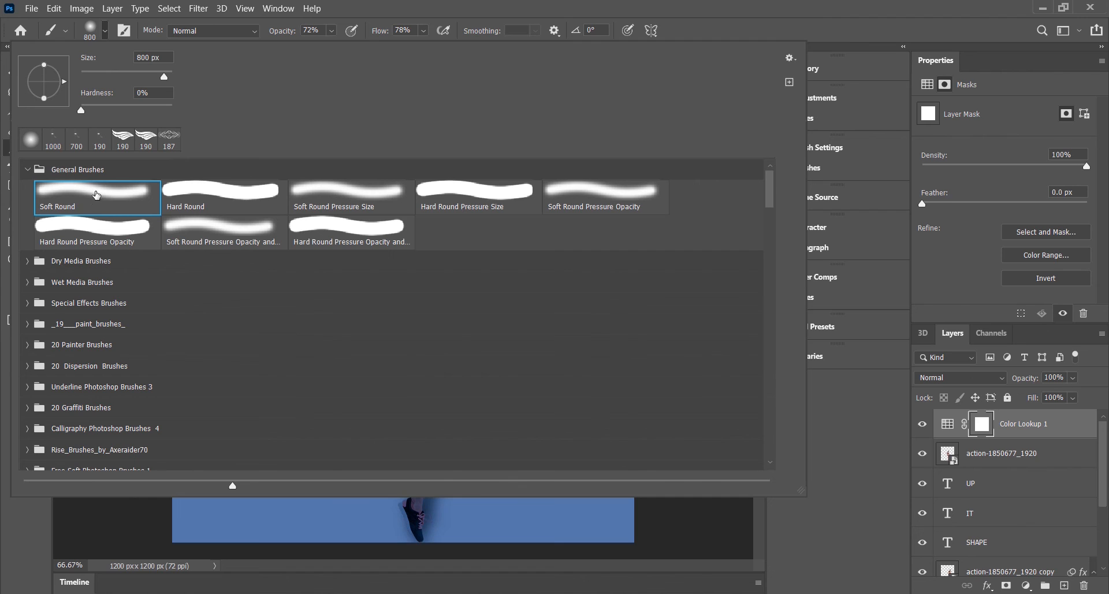
pyautogui.click(834, 430)
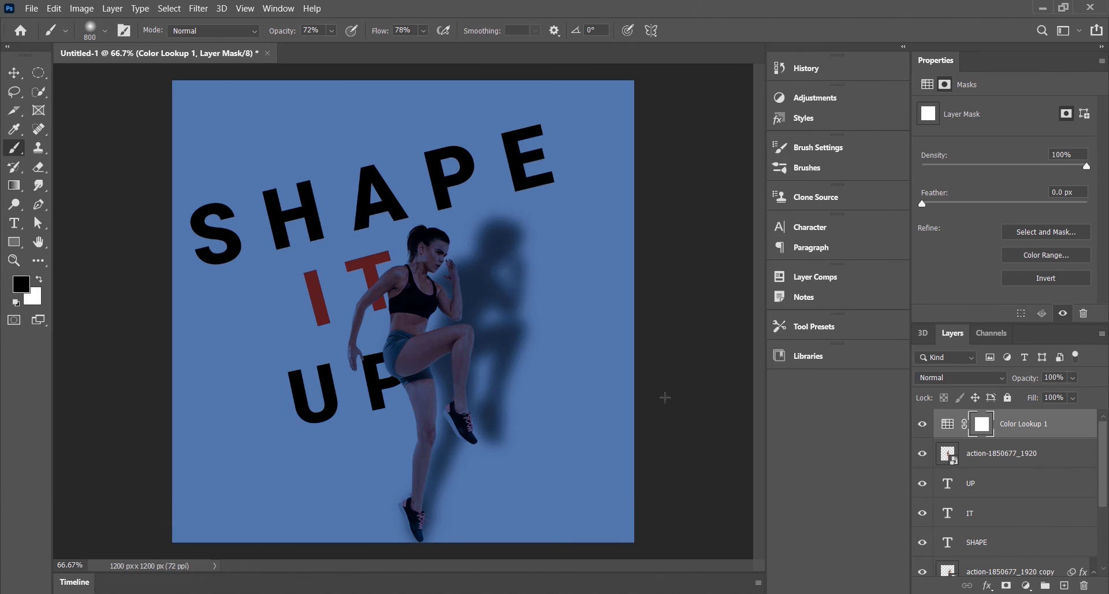
# Paint black on the Color Lookup mask over the canvas's lower-left area, the IT and UP text and the athlete to remove the blue tint.
pyautogui.moveTo(226, 438); pyautogui.dragTo(300, 376)
pyautogui.click(349, 336)
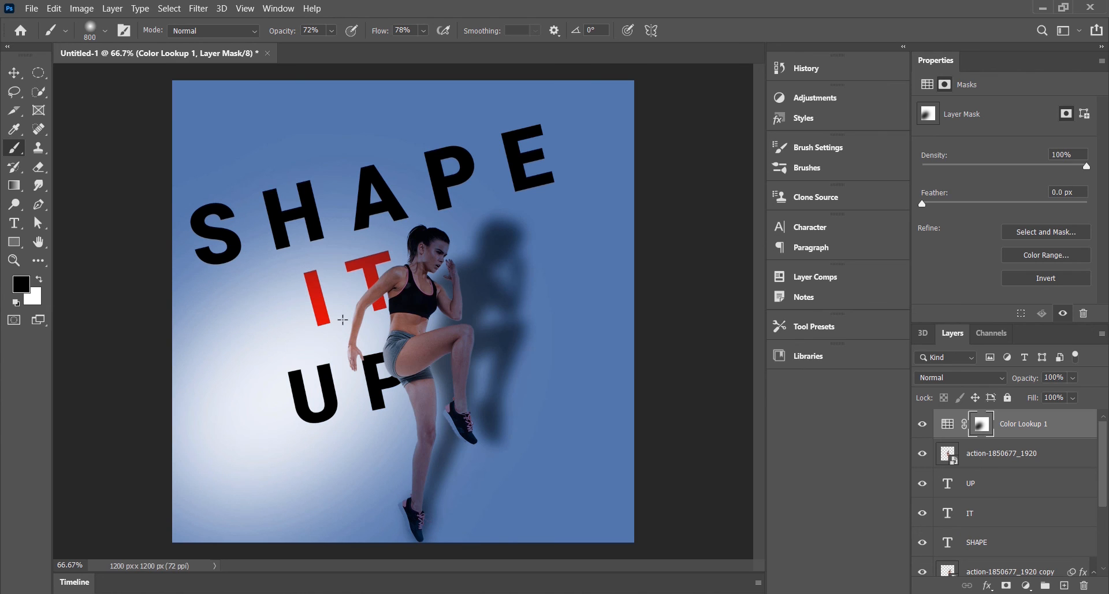
pyautogui.click(194, 452)
pyautogui.click(292, 385)
pyautogui.click(359, 325)
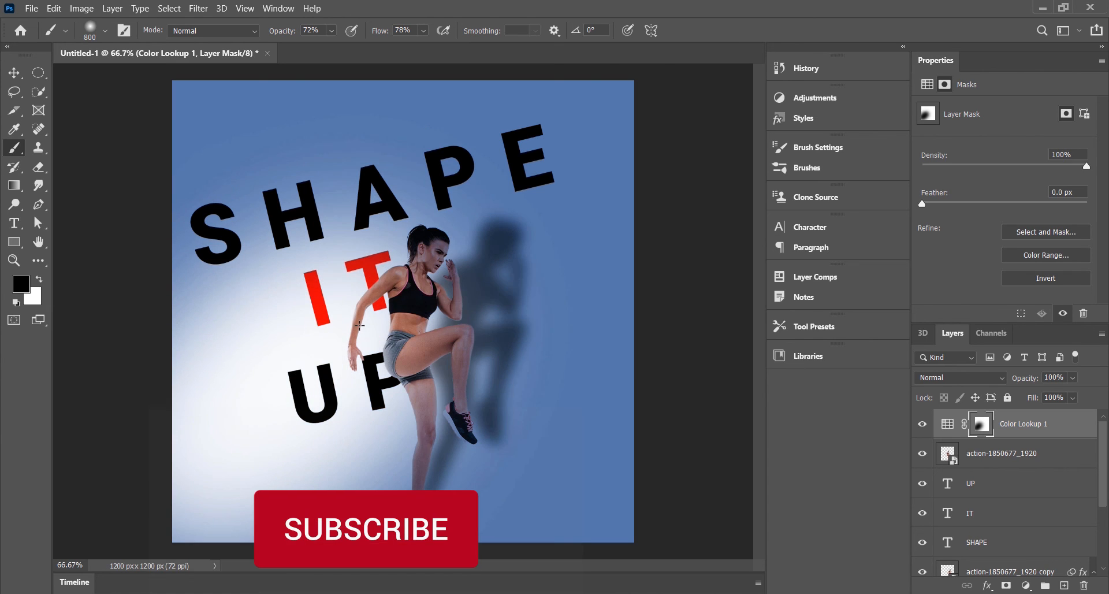
pyautogui.click(378, 310)
pyautogui.click(387, 311)
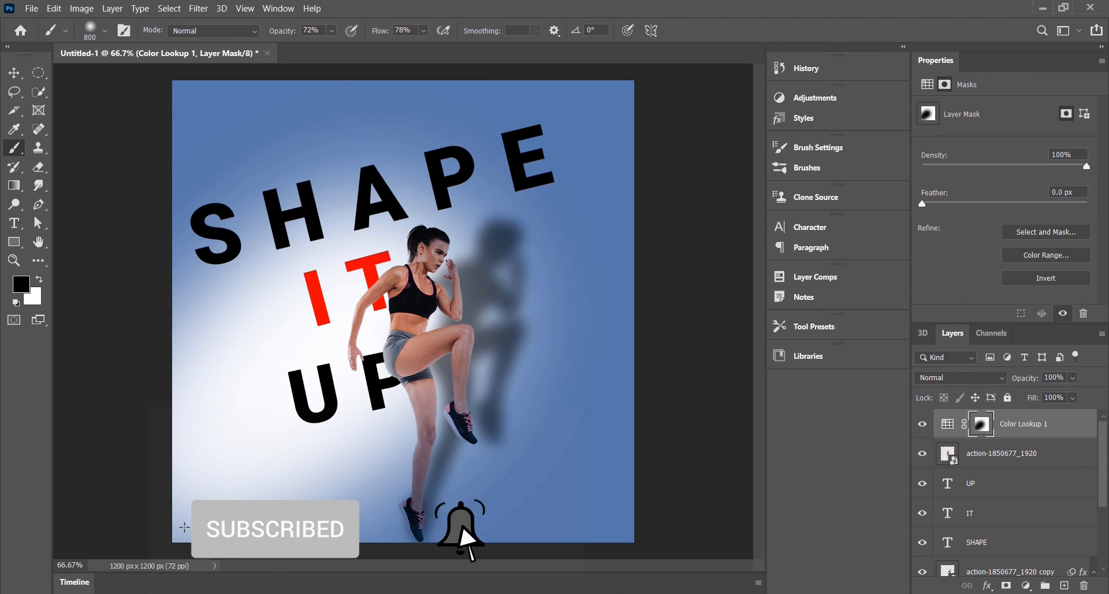
pyautogui.click(259, 487)
pyautogui.click(354, 433)
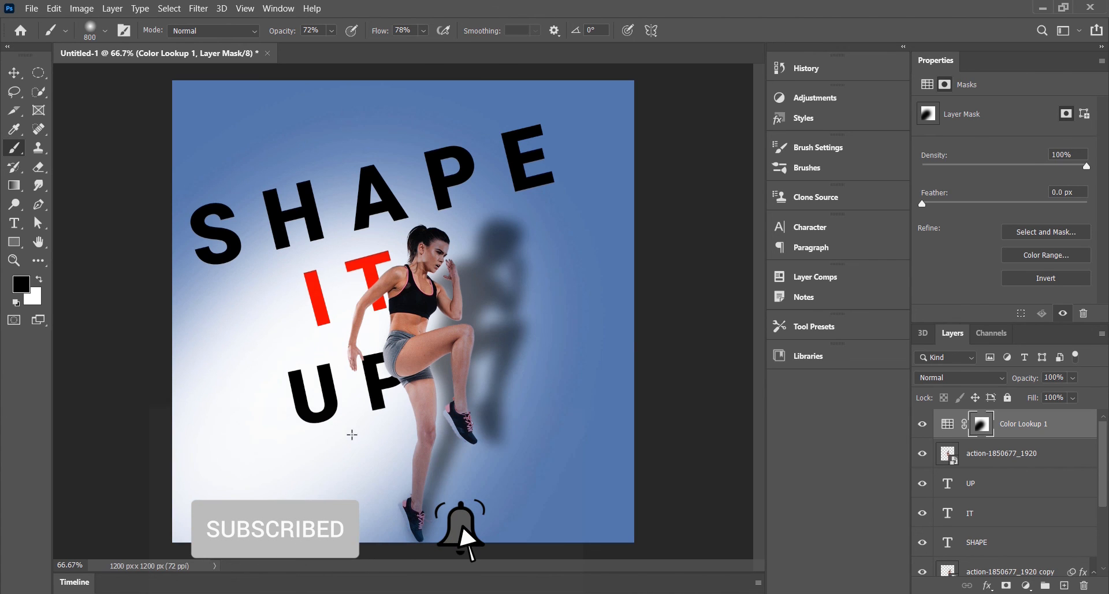
pyautogui.click(377, 371)
pyautogui.click(338, 308)
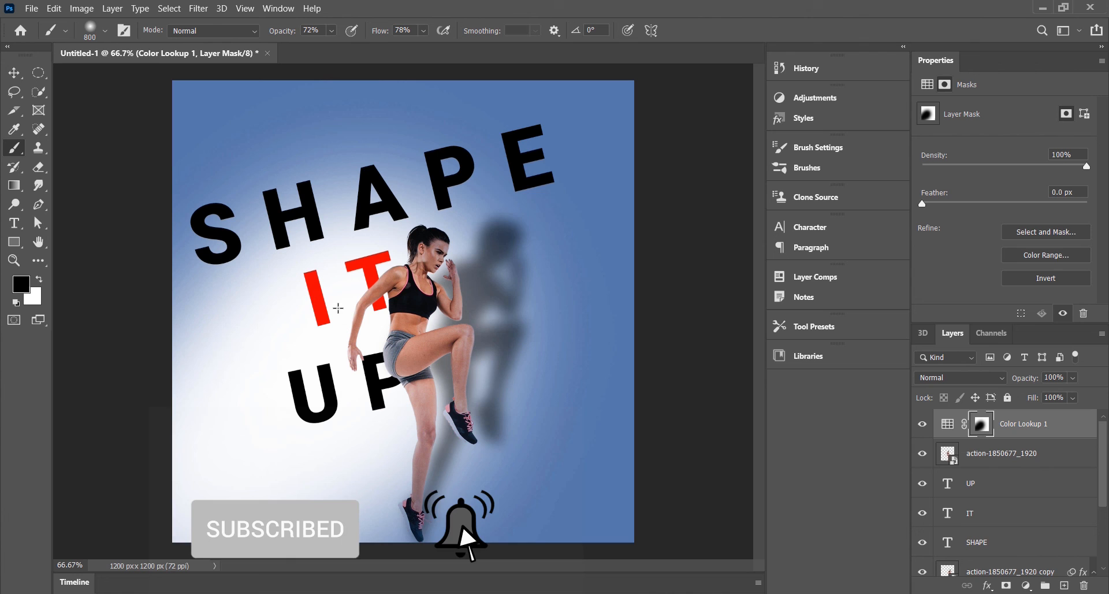
pyautogui.click(225, 369)
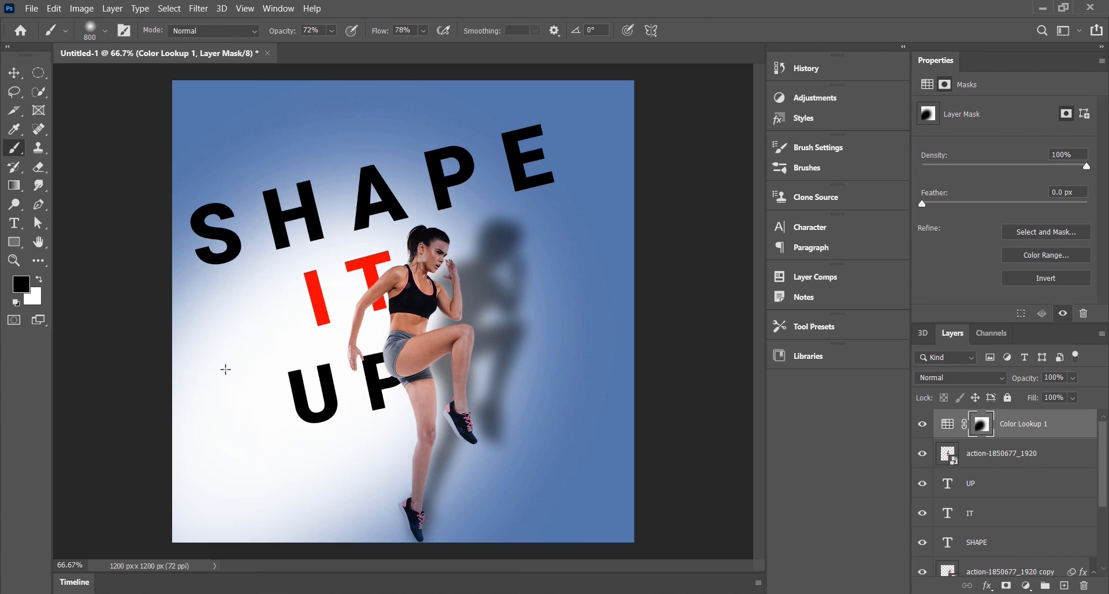
pyautogui.click(14, 72)
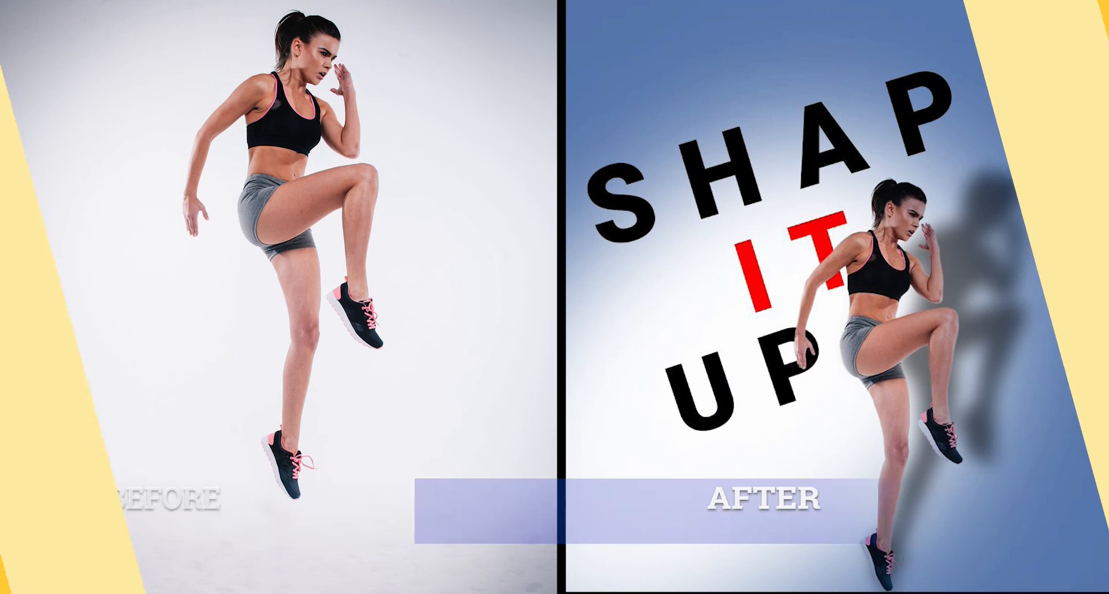